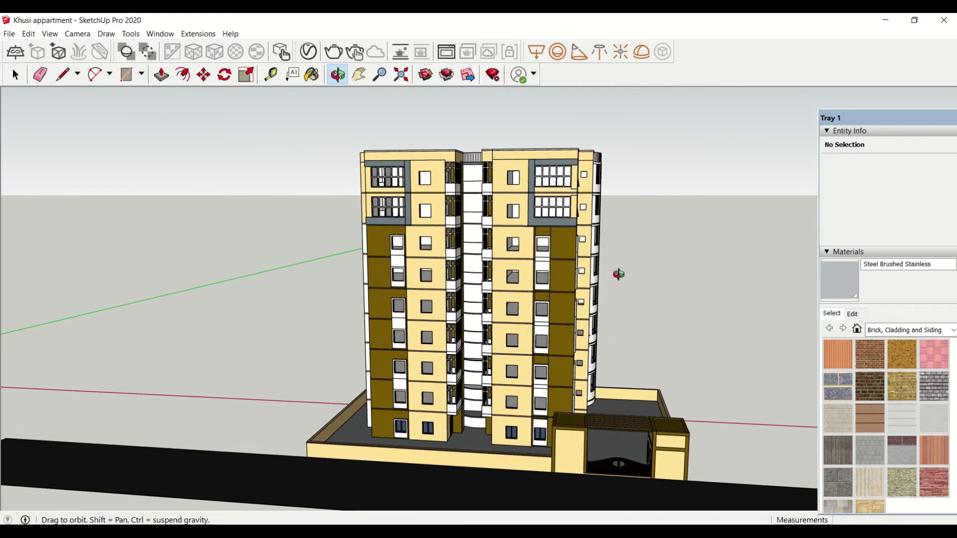
Examine the apartment building model from all sides, returning to its front facade
key(space)
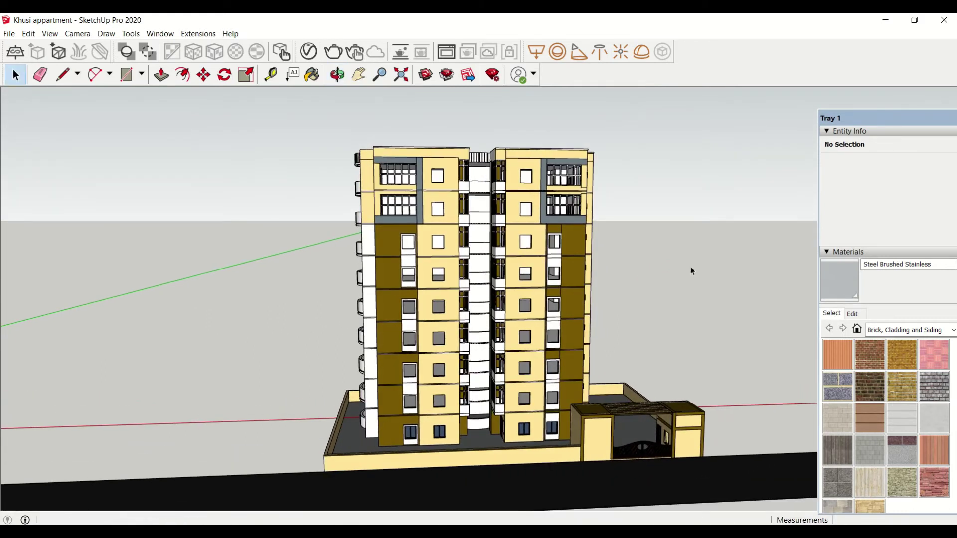
middle_drag(377, 295, 222, 324)
middle_drag(609, 332, 285, 331)
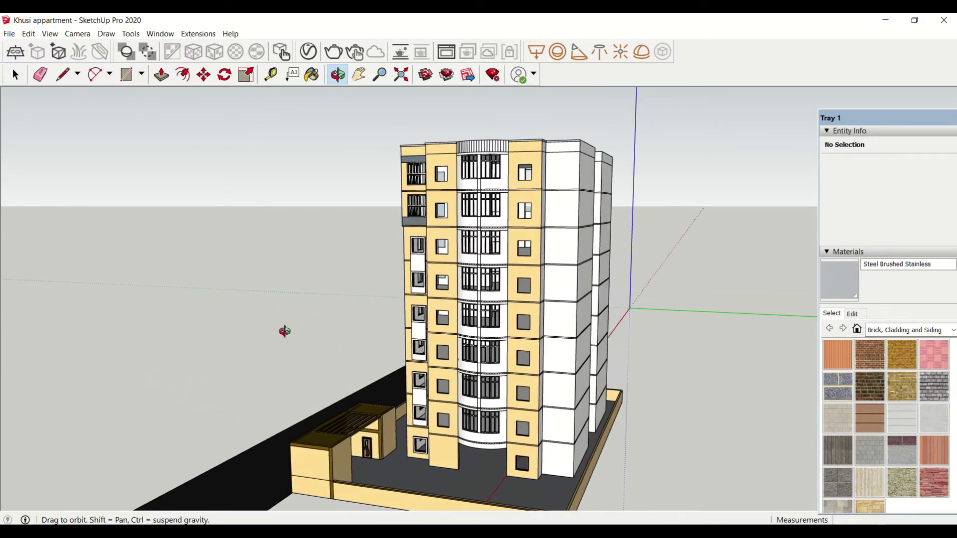
middle_drag(695, 325, 405, 332)
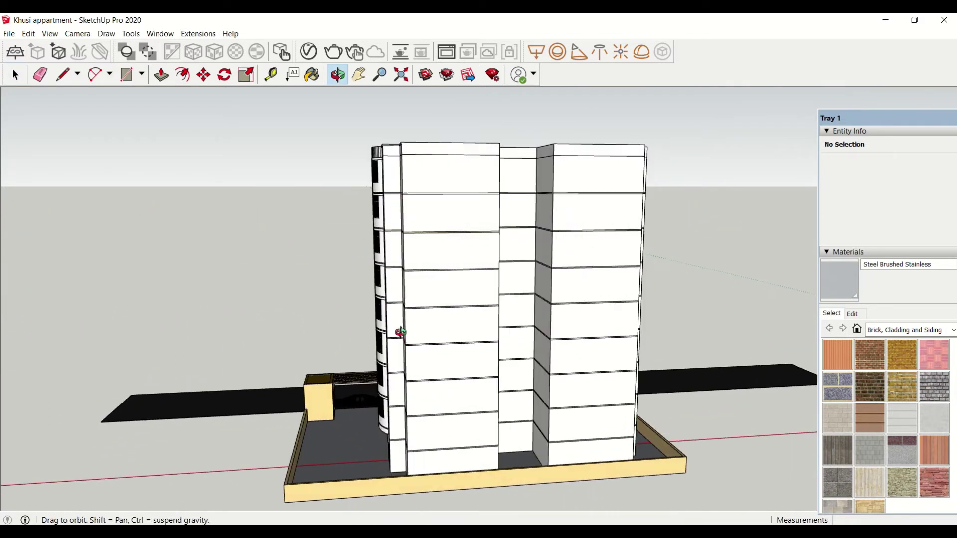
middle_drag(731, 315, 422, 316)
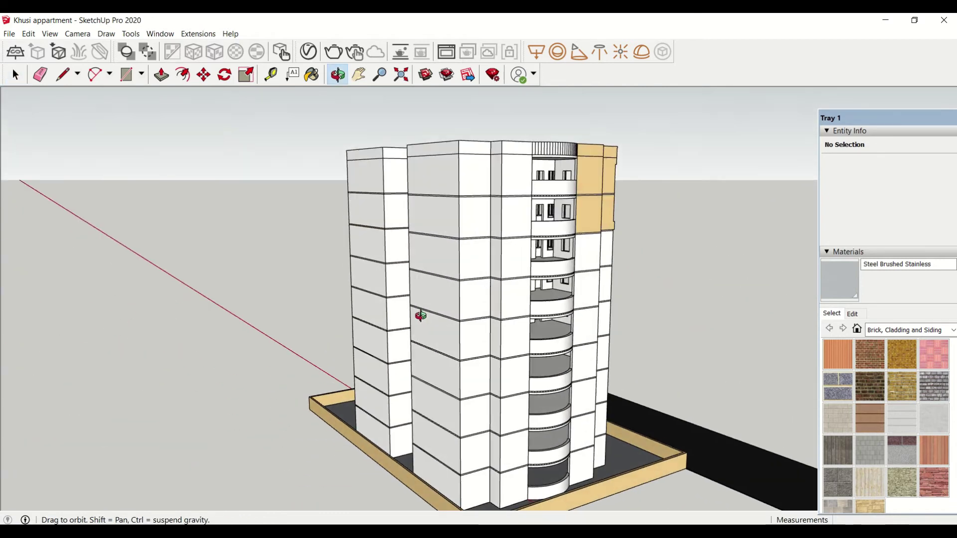
middle_drag(675, 302, 403, 369)
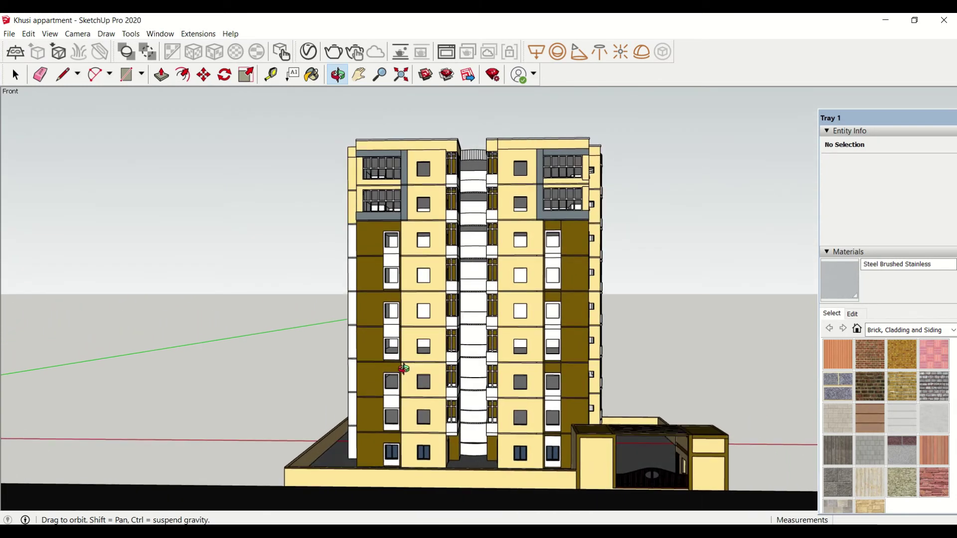
drag(410, 369, 391, 376)
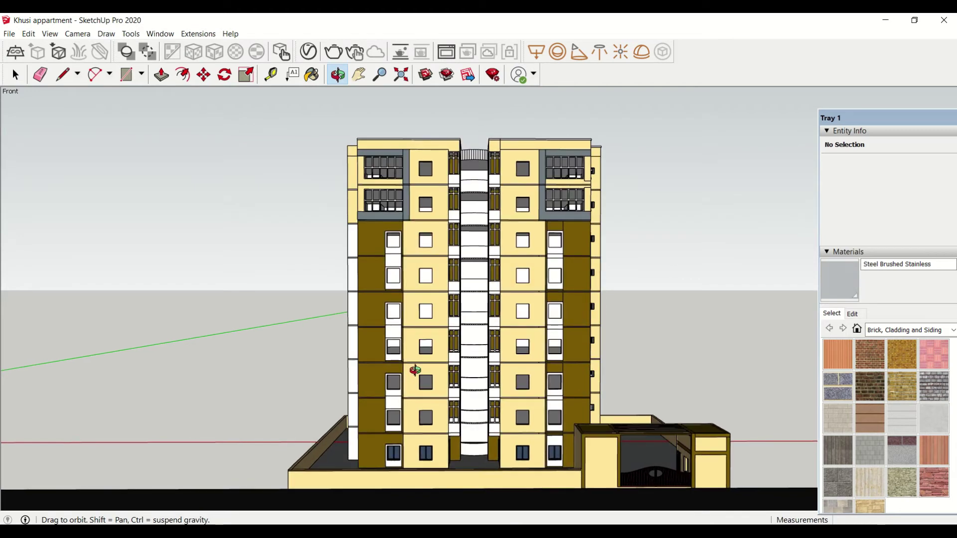
key(space)
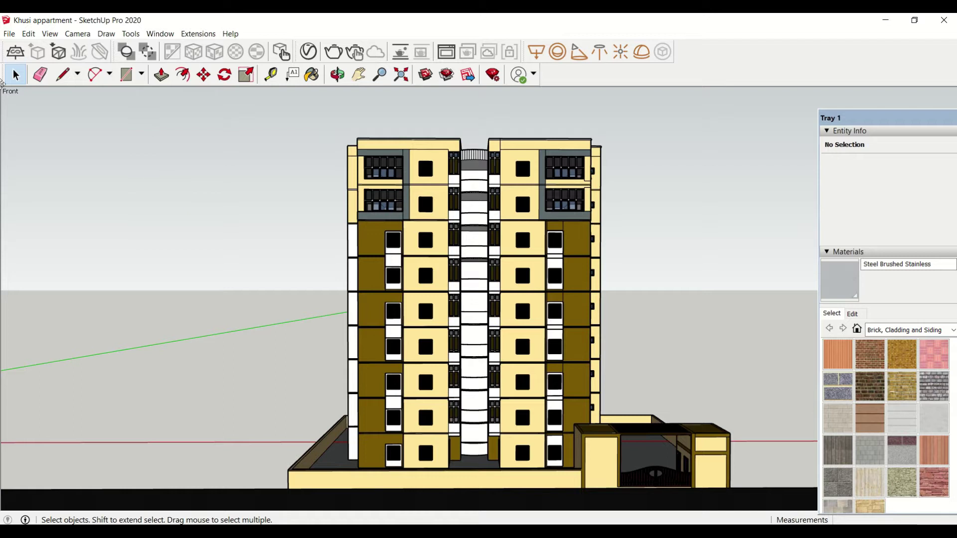
Open the Commands model from the Documents folder
click(9, 33)
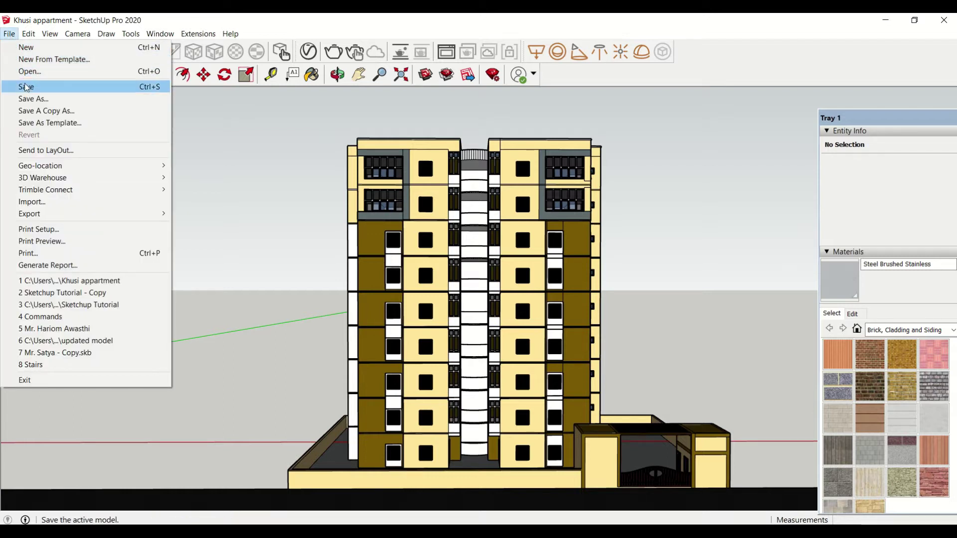
click(41, 73)
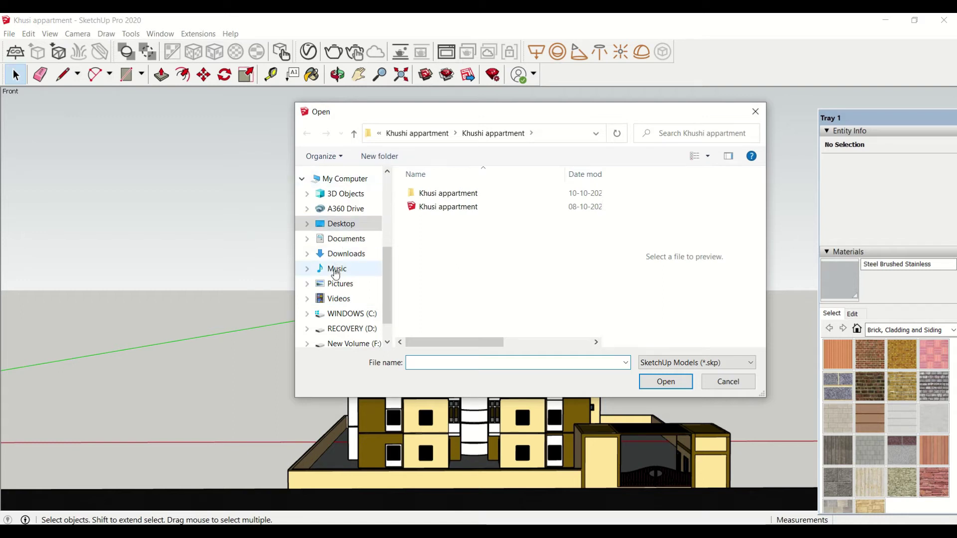
click(346, 239)
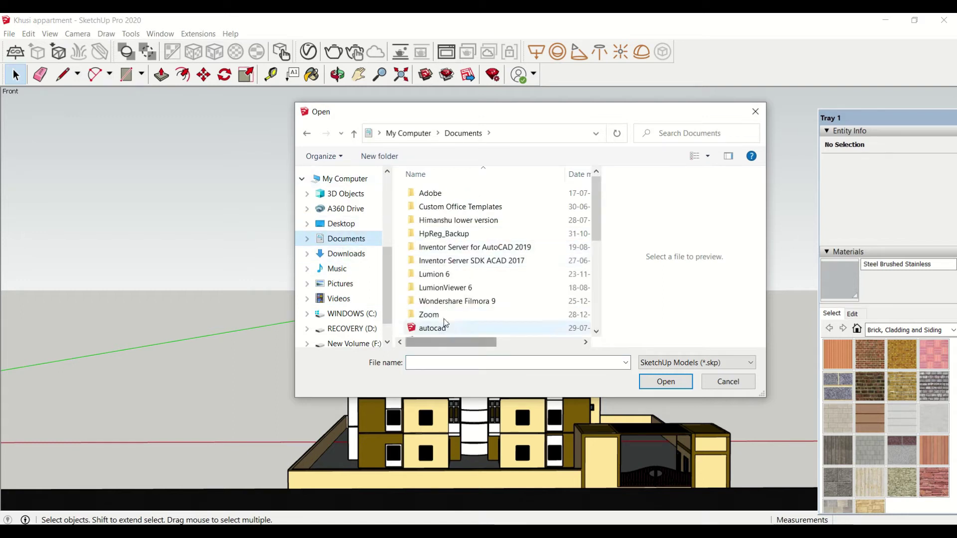
scroll(451, 306, down, 2)
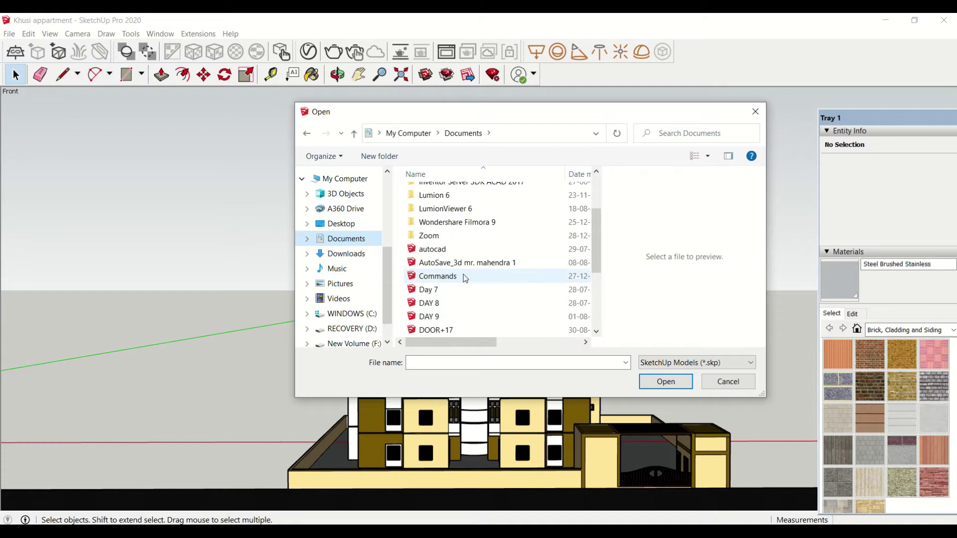
scroll(463, 278, down, 1)
click(459, 237)
click(666, 381)
Delete the old practice objects, including the tilted panel with the square opening near the origin
middle_drag(511, 298, 403, 297)
drag(99, 238, 555, 429)
key(Delete)
drag(332, 204, 405, 270)
key(Delete)
middle_drag(285, 369, 271, 320)
click(55, 355)
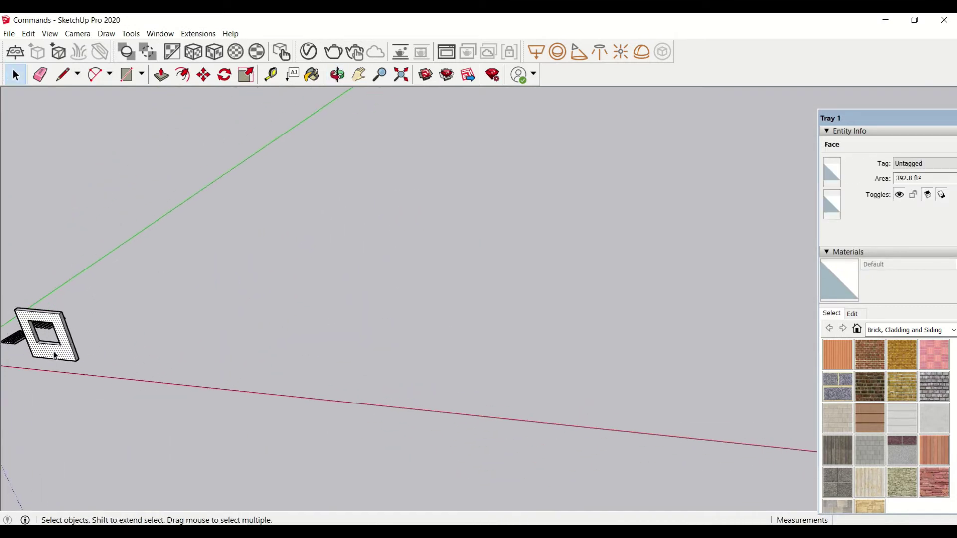
double_click(55, 355)
key(Delete)
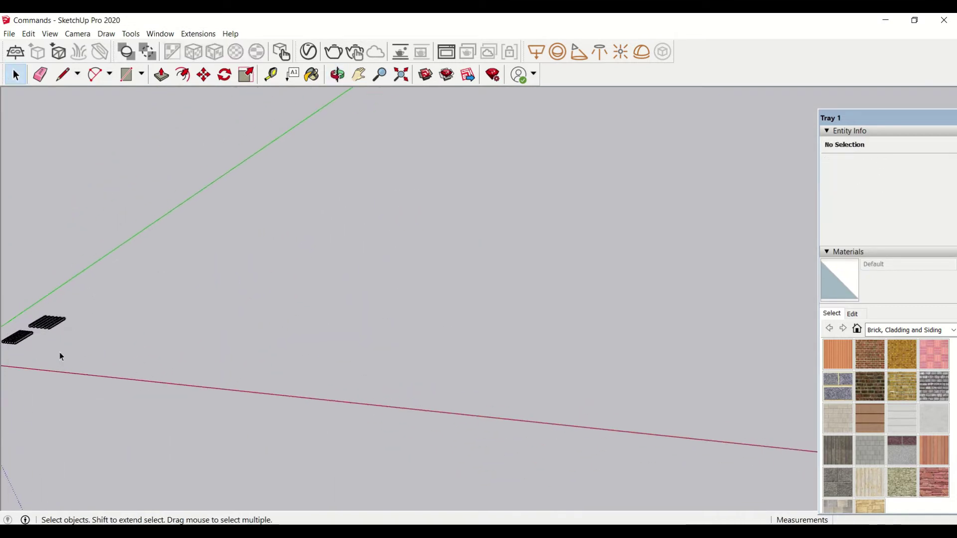
Draw a ground rectangle about 56' 8" by 35' beside the red axis and reverse its face
middle_drag(125, 360, 197, 357)
key(space)
click(126, 74)
click(272, 308)
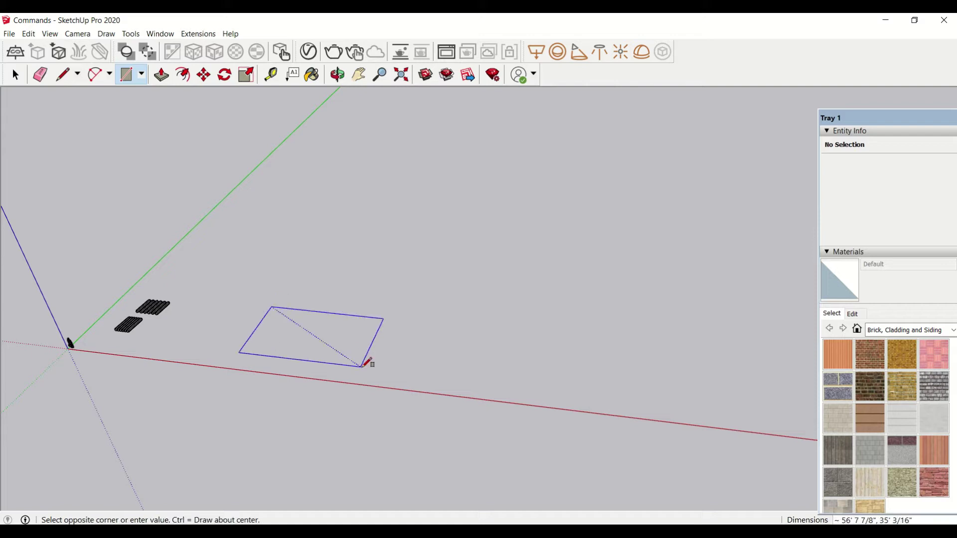
click(362, 367)
key(space)
right_click(317, 343)
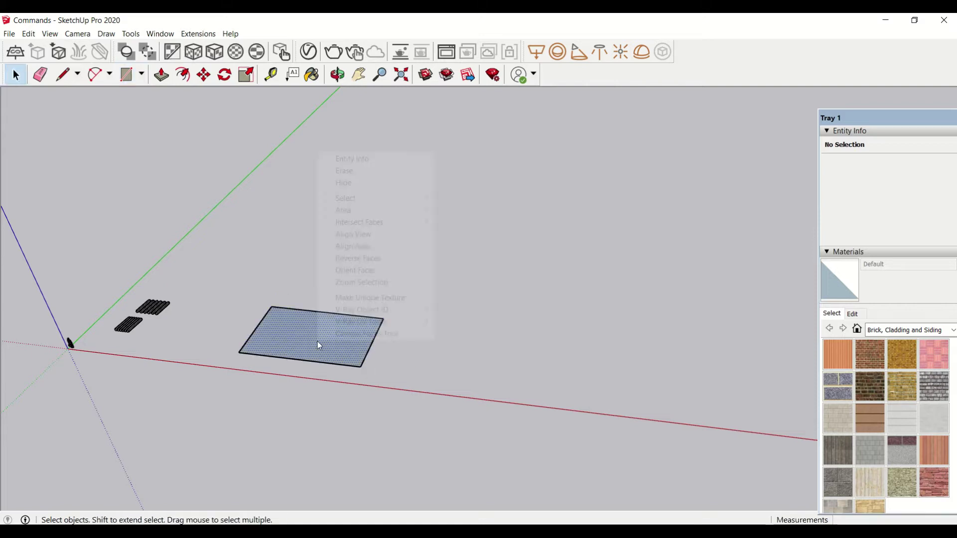
click(365, 259)
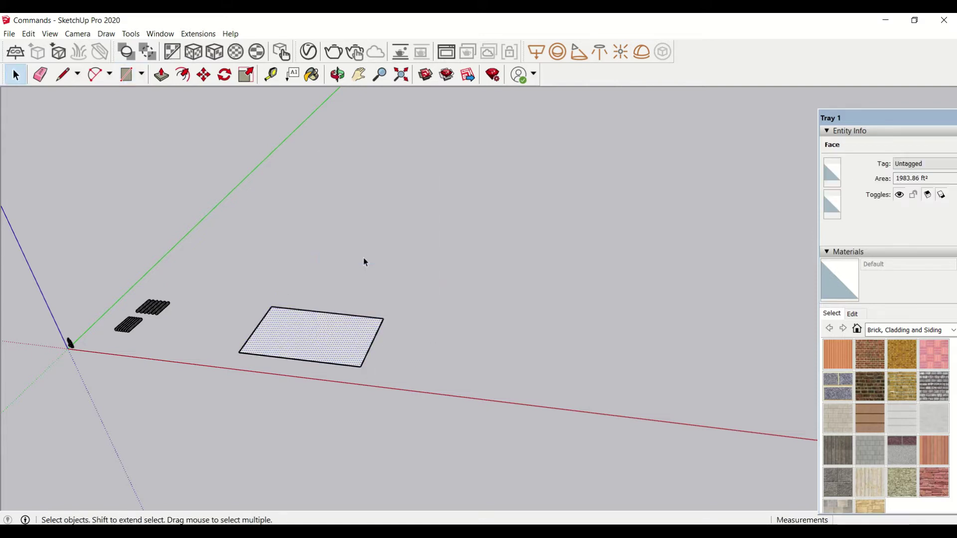
Push/Pull the large rectangle up about 4' 3" into a slab
key(p)
click(319, 331)
click(318, 329)
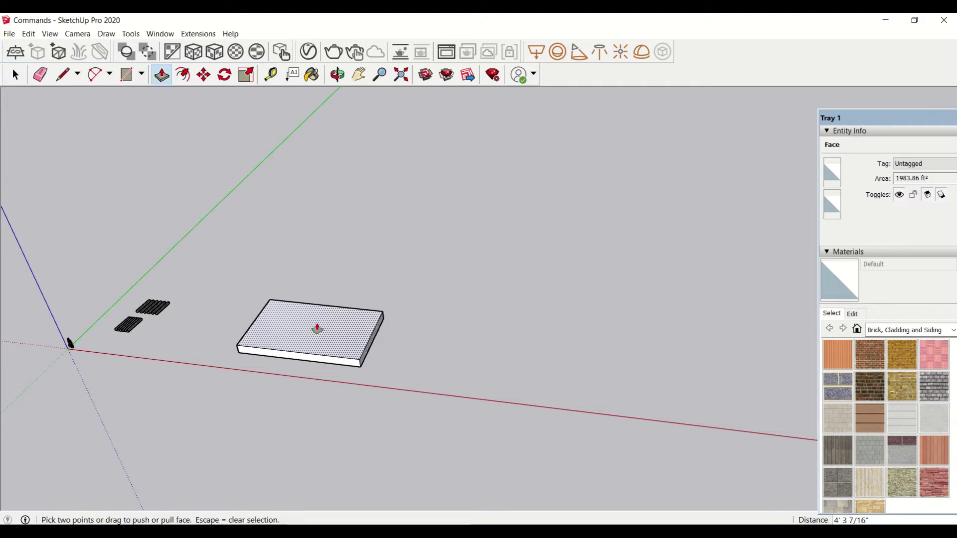
Draw a smaller ground rectangle about 19' 11" by 13' 10" beside the slab and reverse its face
middle_drag(415, 379, 402, 376)
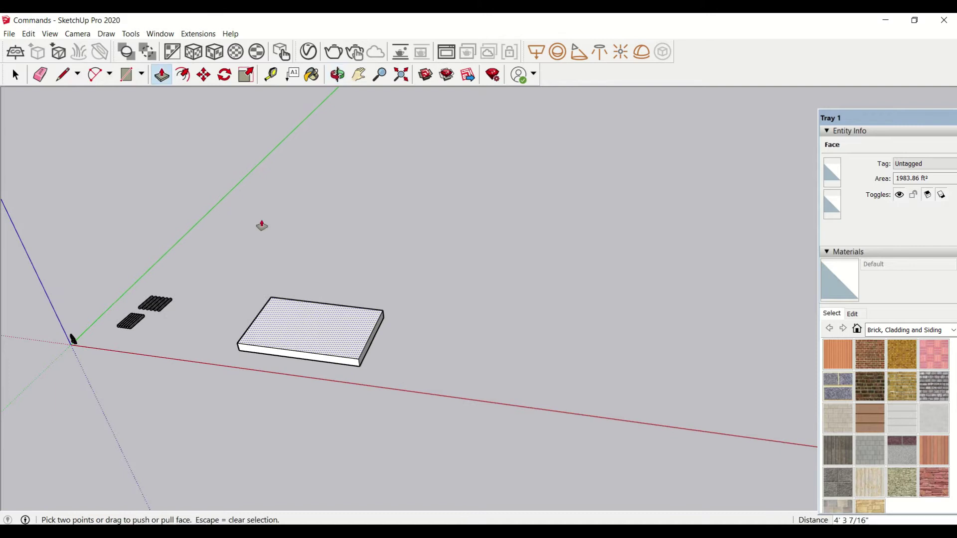
click(126, 75)
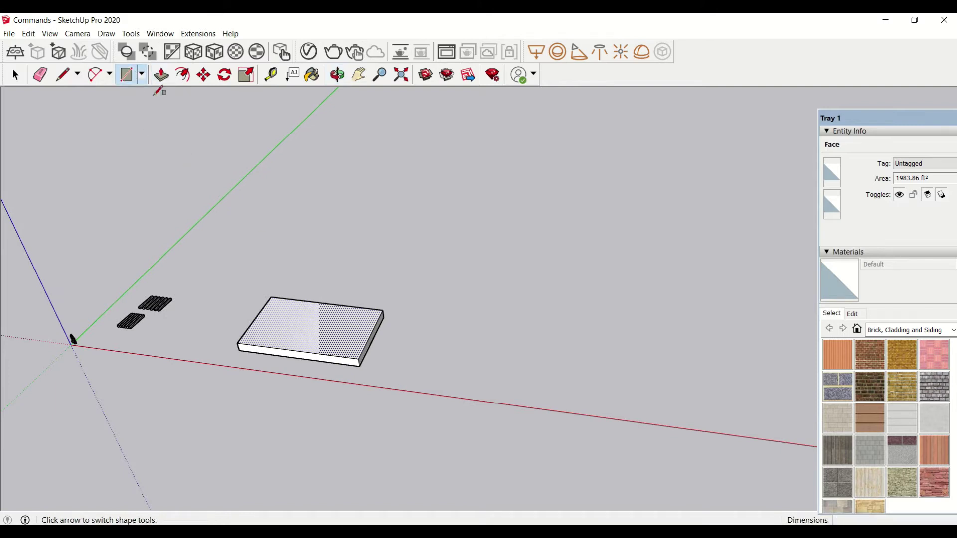
click(407, 359)
click(441, 386)
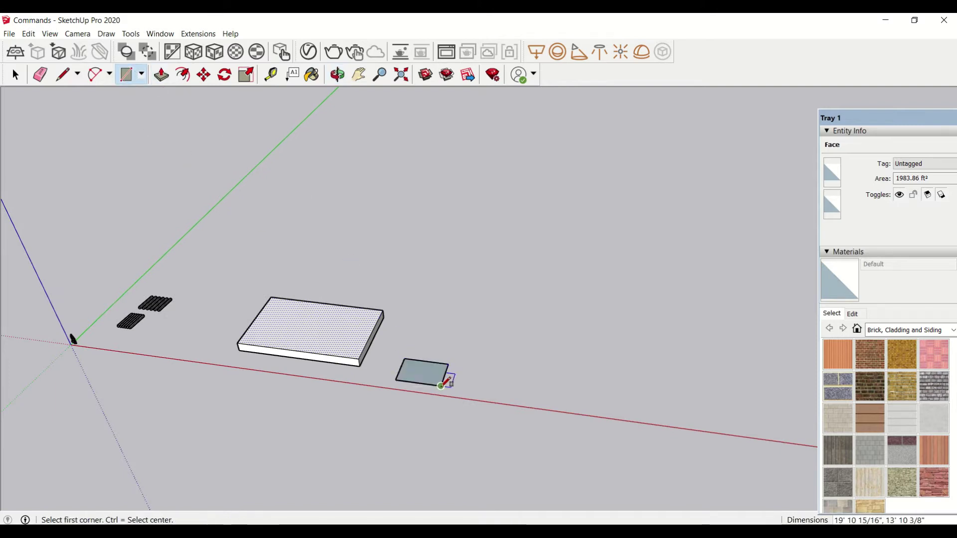
key(space)
right_click(422, 378)
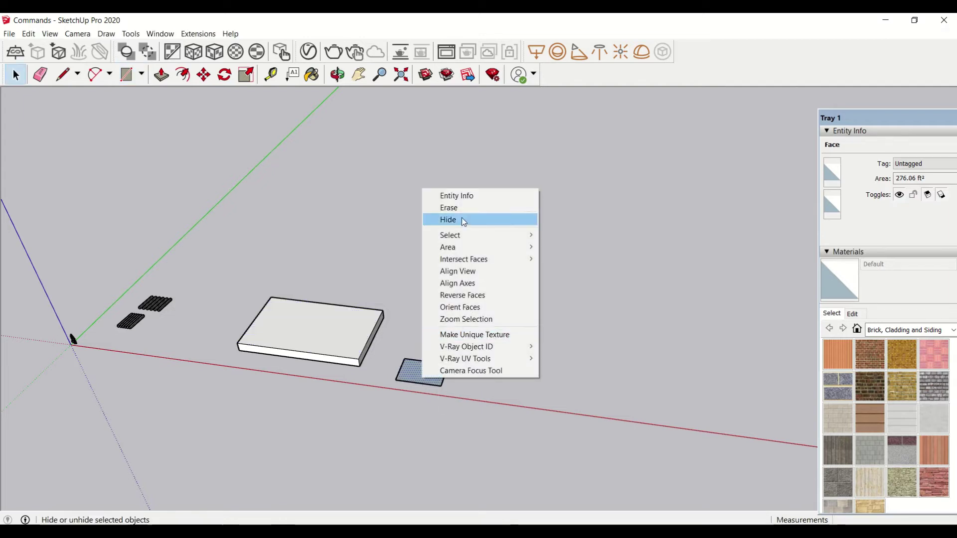
click(476, 296)
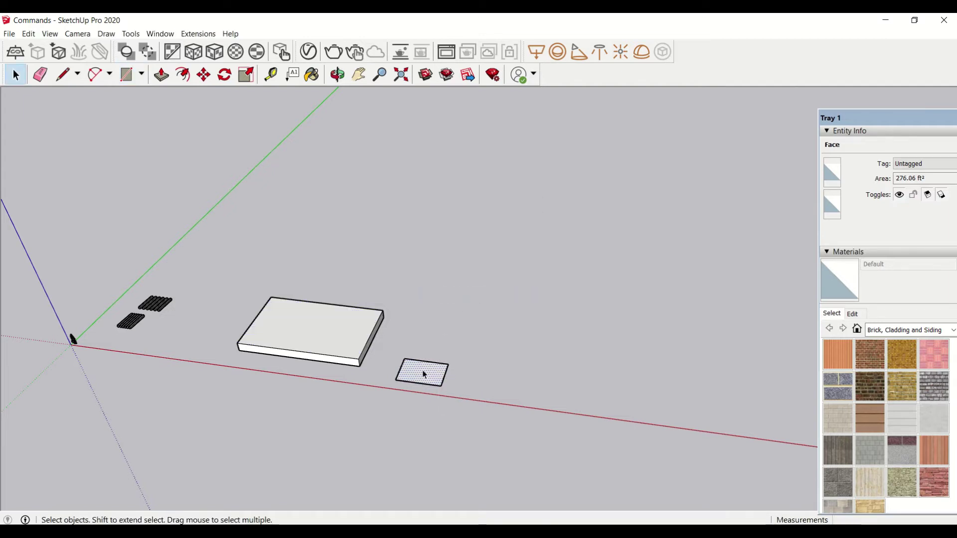
Push/Pull the small rectangle up about 7' 1" into a box
key(p)
drag(423, 375, 419, 363)
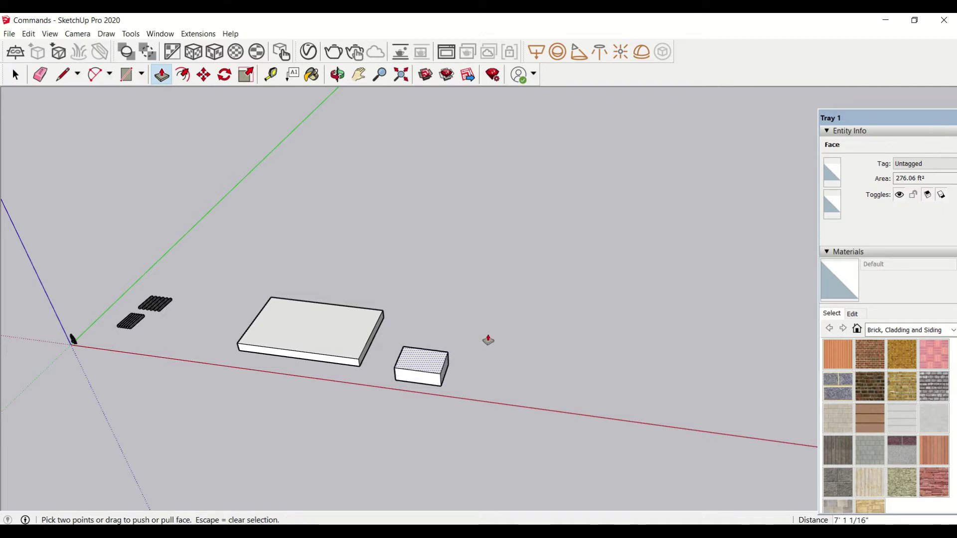
middle_drag(470, 410, 445, 327)
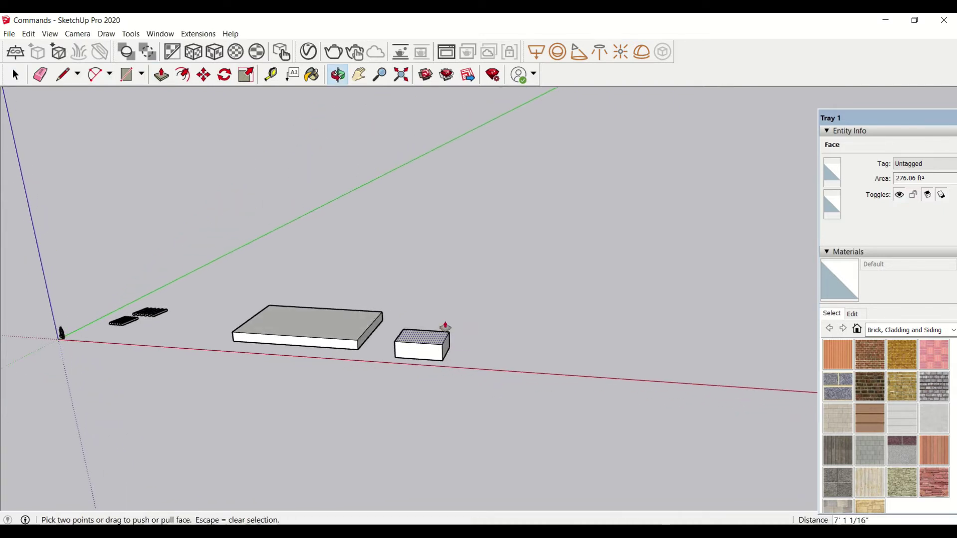
middle_drag(349, 336, 429, 366)
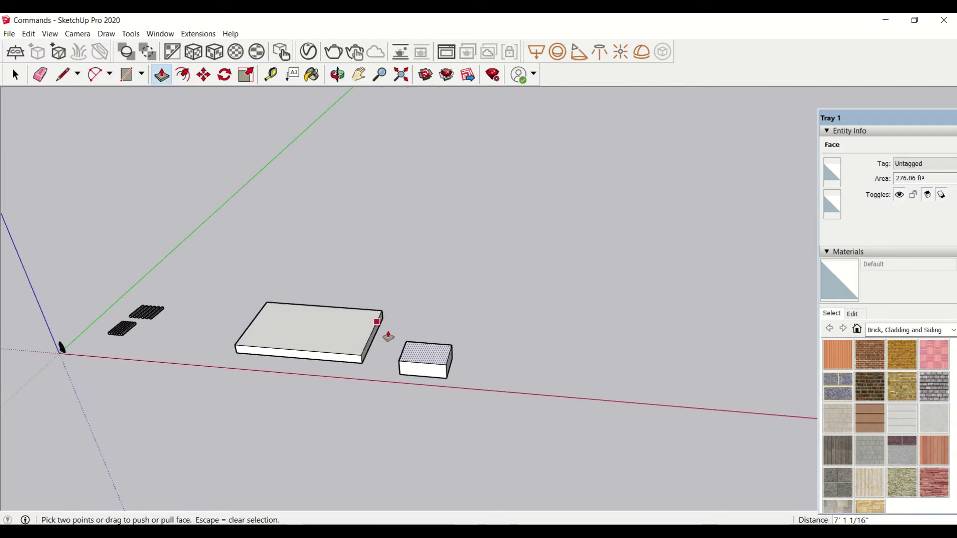
middle_drag(451, 401, 409, 298)
scroll(410, 298, up, 2)
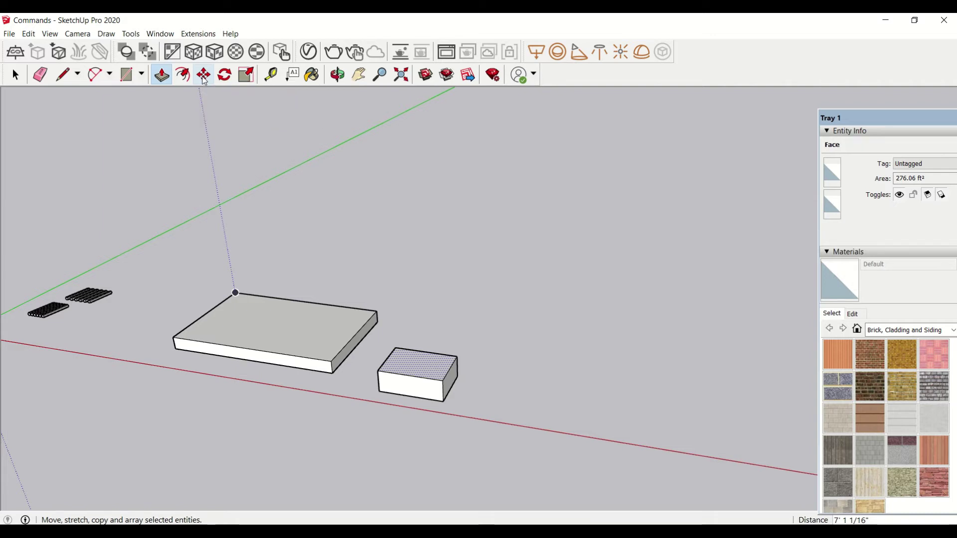
click(204, 76)
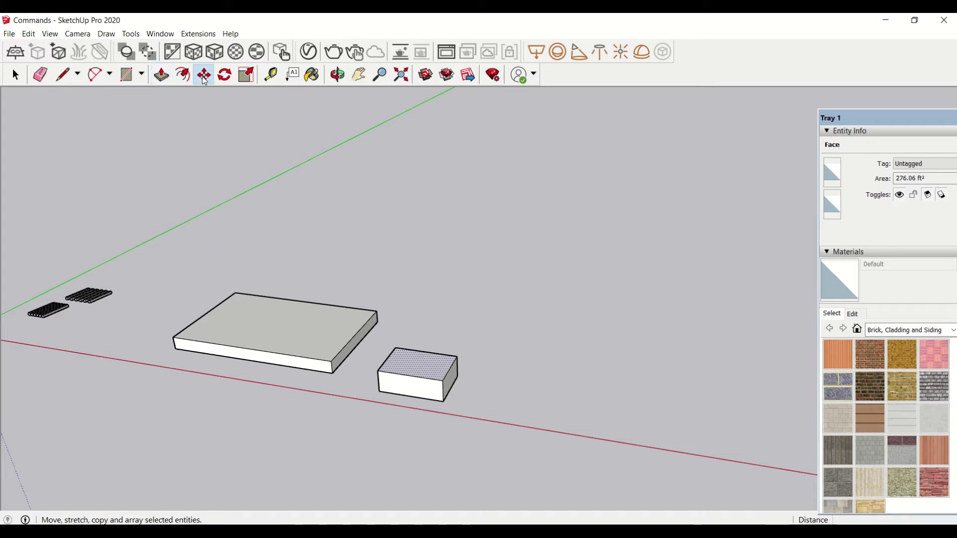
key(space)
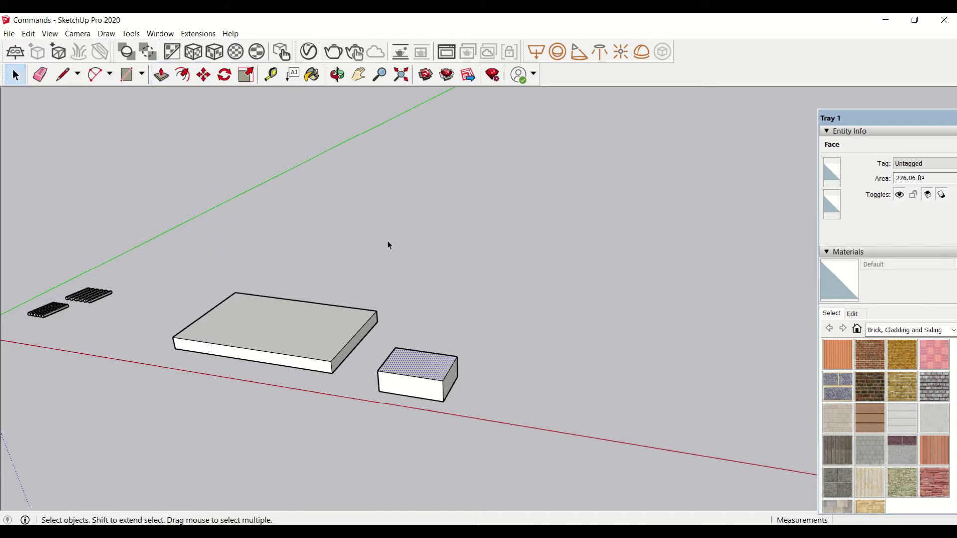
key(m)
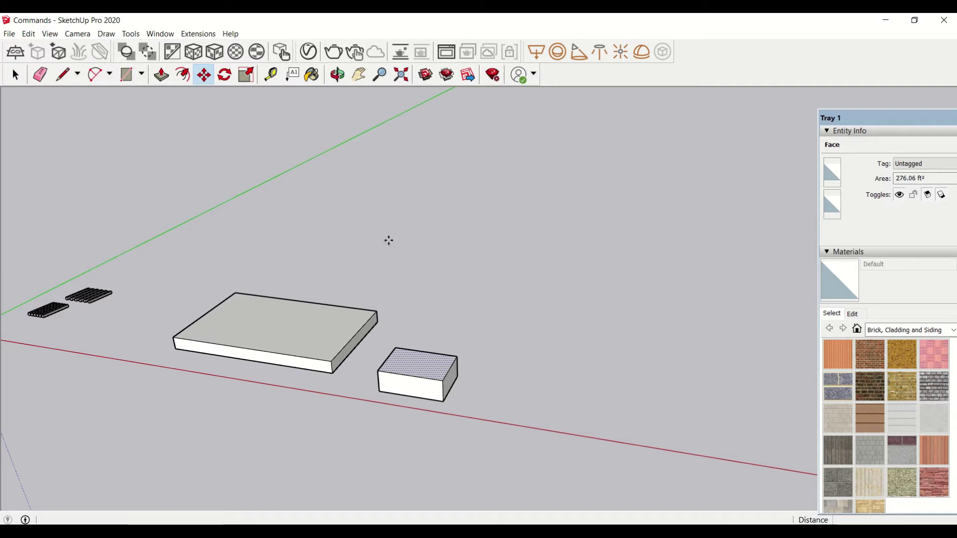
key(space)
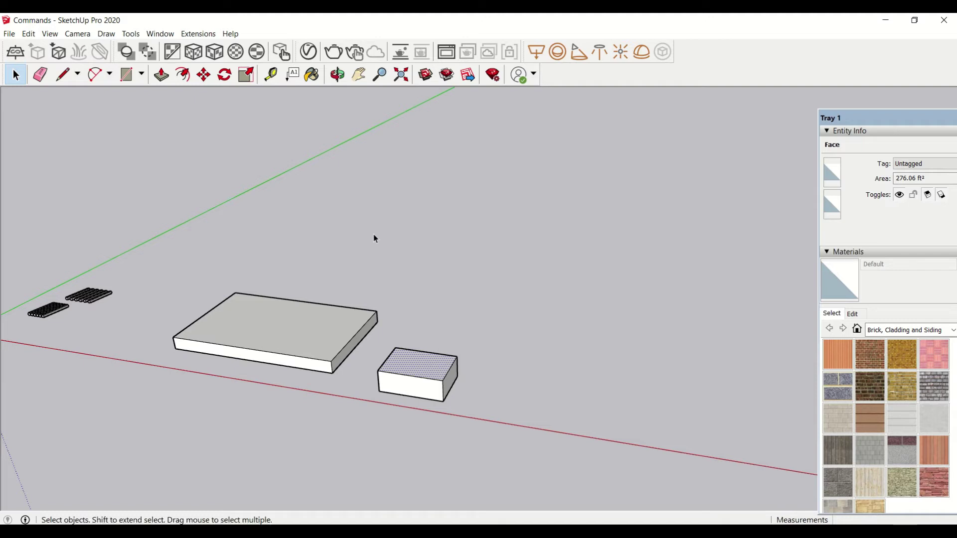
key(m)
key(space)
Turn the large slab and the small box into two separate groups
triple_click(315, 347)
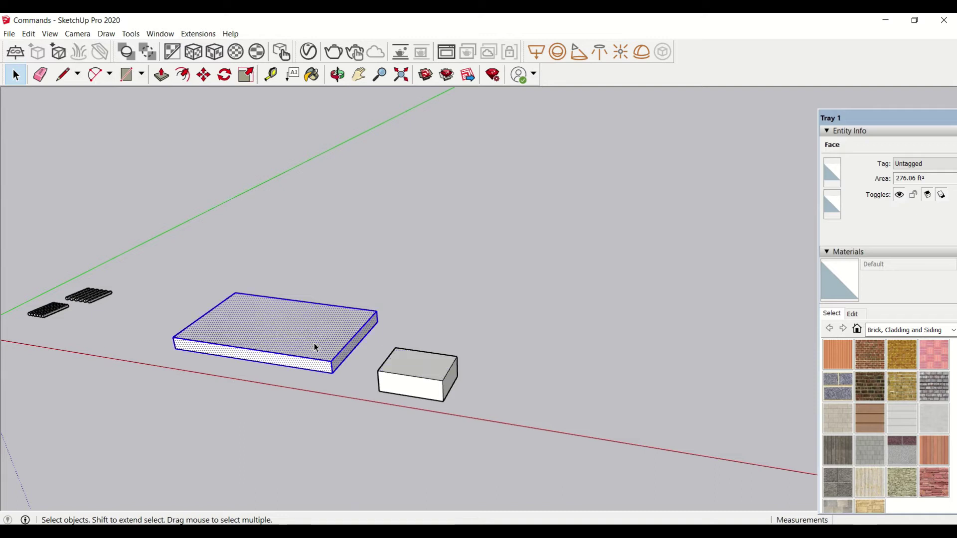
right_click(315, 348)
click(369, 241)
triple_click(283, 338)
right_click(282, 338)
click(339, 235)
triple_click(422, 392)
right_click(422, 395)
click(479, 292)
click(483, 451)
Move the small box by its bottom front corner onto the slab's matching top front corner
middle_drag(482, 451, 471, 421)
key(m)
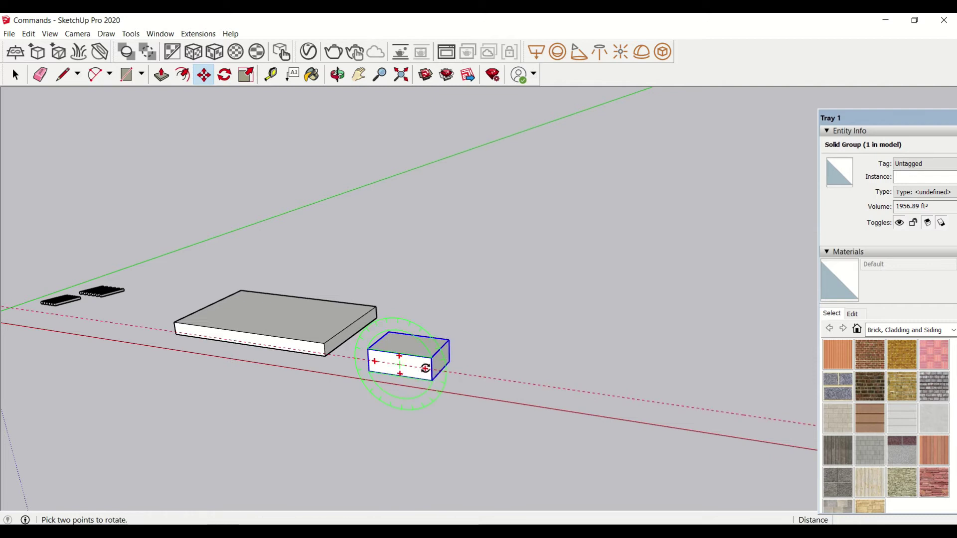
click(426, 368)
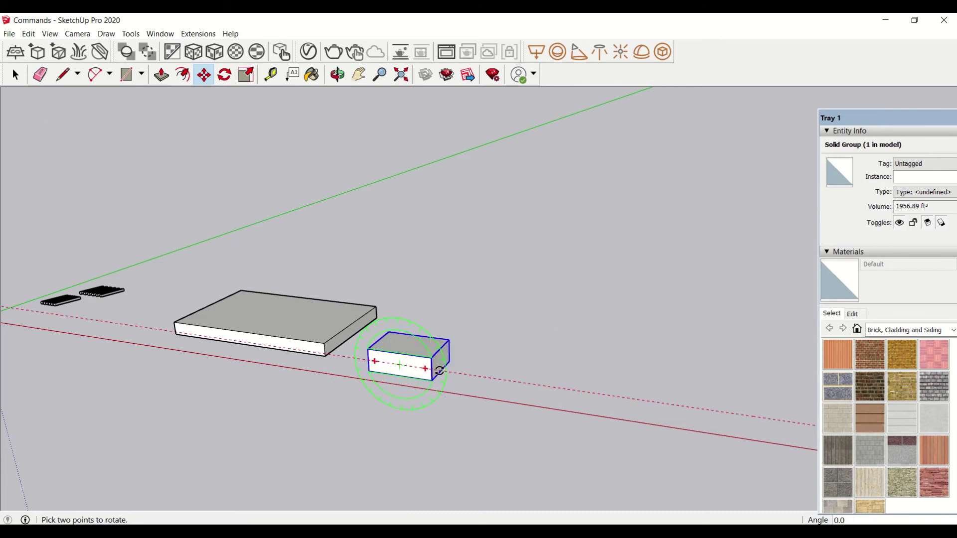
click(440, 373)
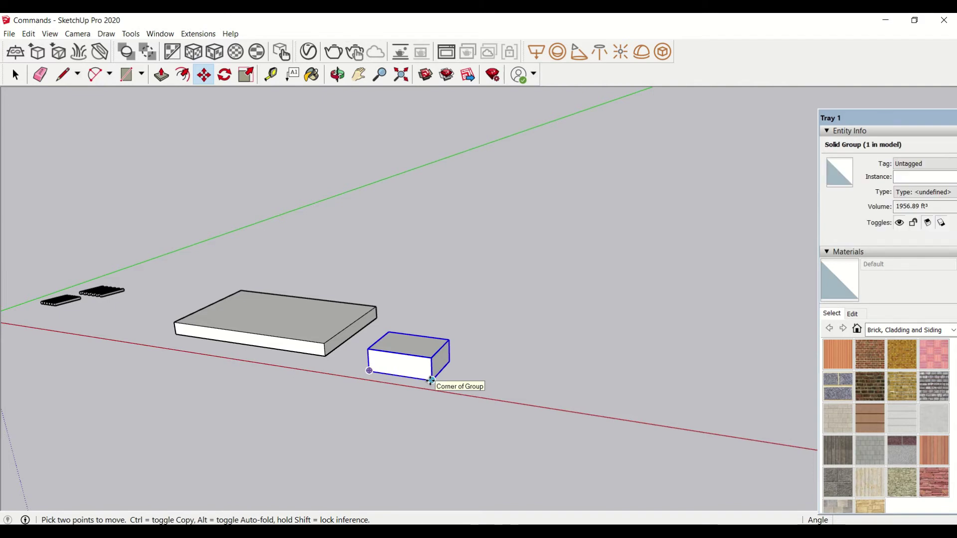
click(431, 380)
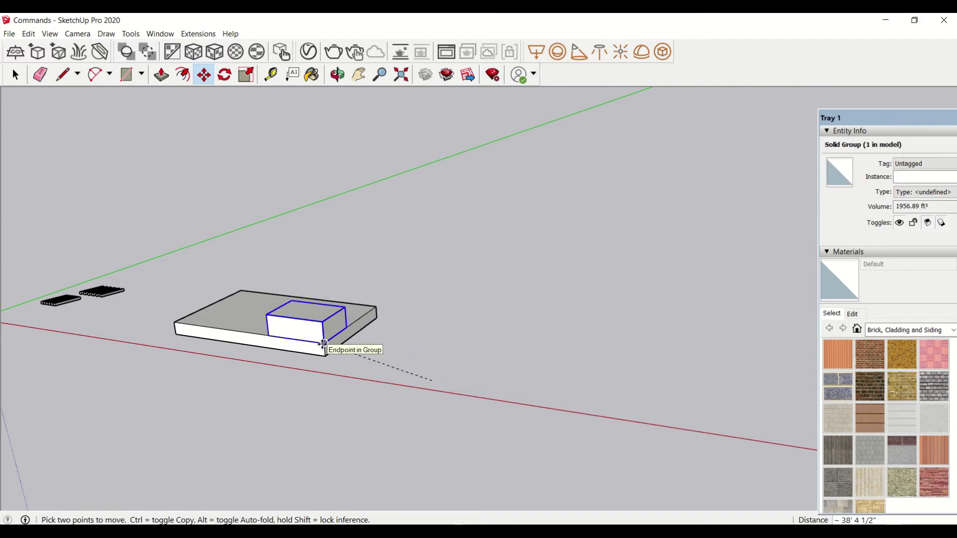
click(324, 344)
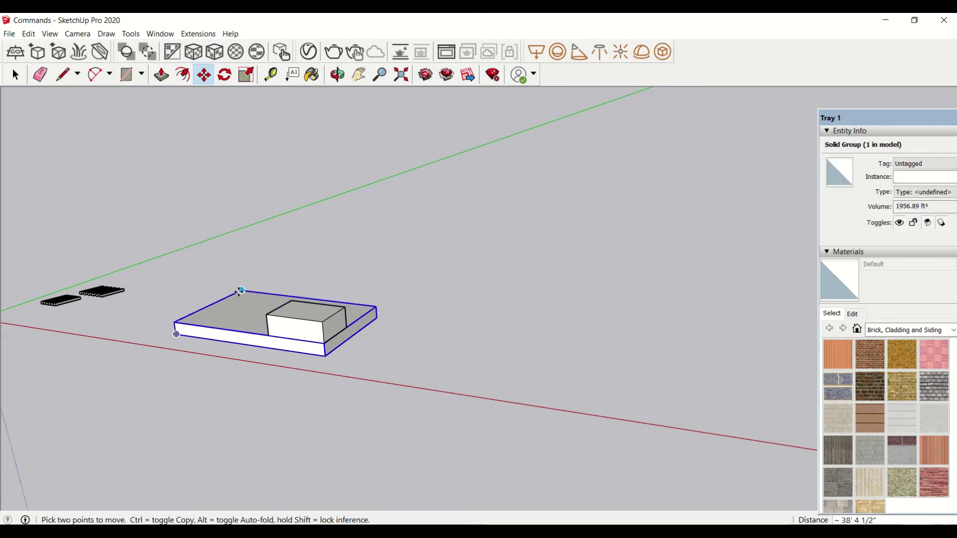
Move the small box by a bottom rear corner onto the slab's top rear corner at the end nearest the origin
middle_drag(471, 306, 248, 278)
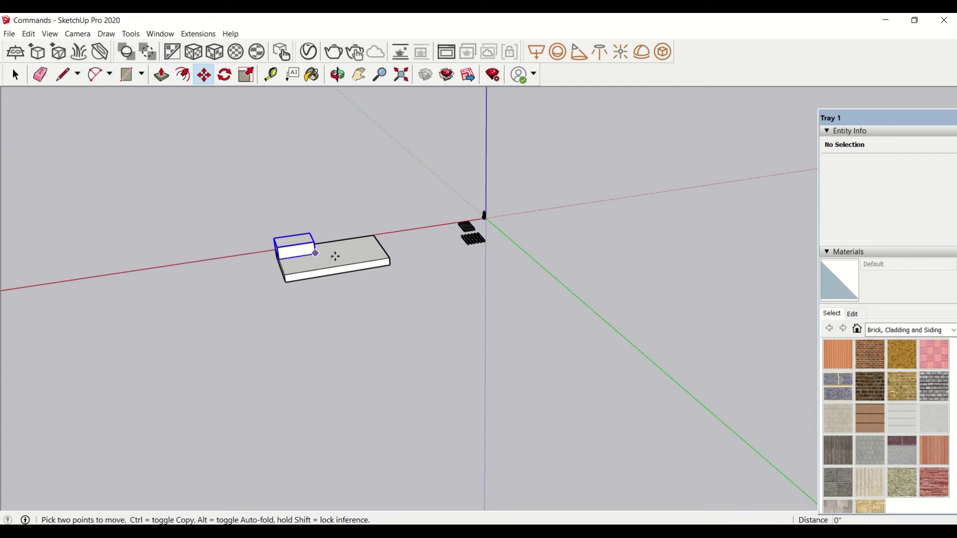
click(314, 254)
click(391, 258)
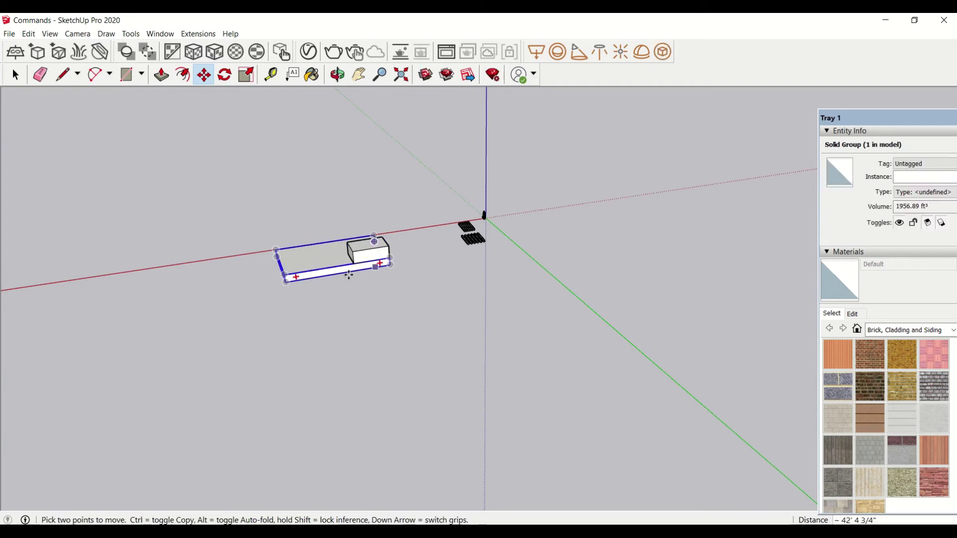
Undo the last two moves of the small box
middle_drag(182, 278, 756, 264)
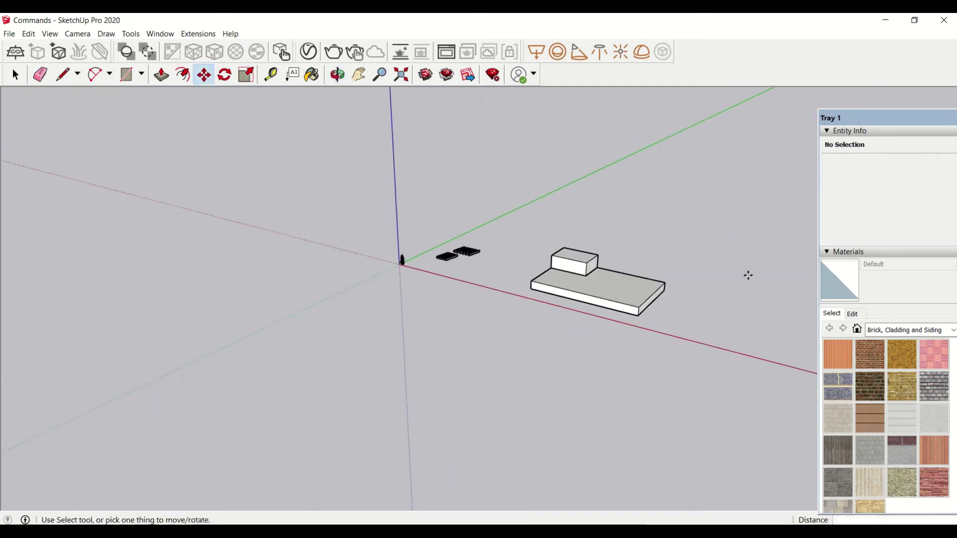
middle_drag(696, 284, 548, 333)
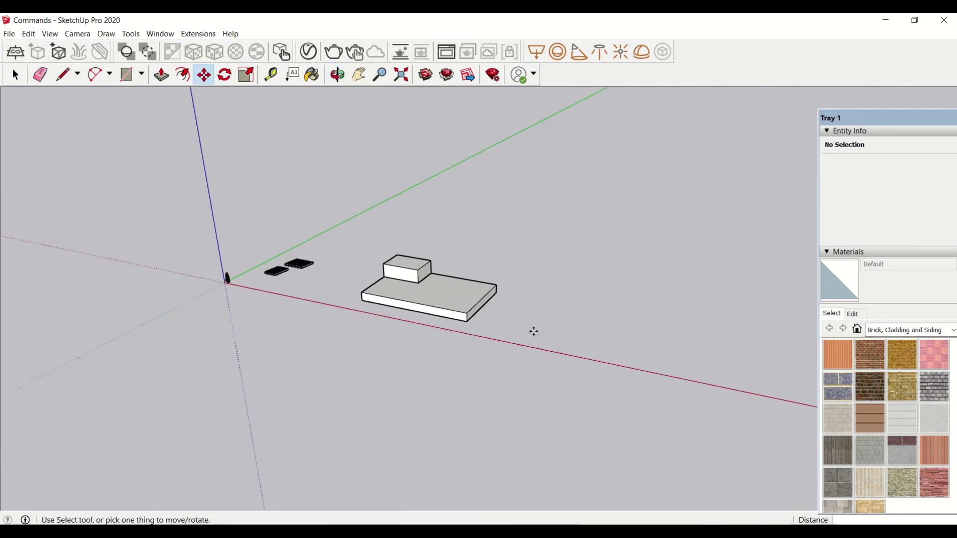
key(ctrl+z)
key(ctrl+z)
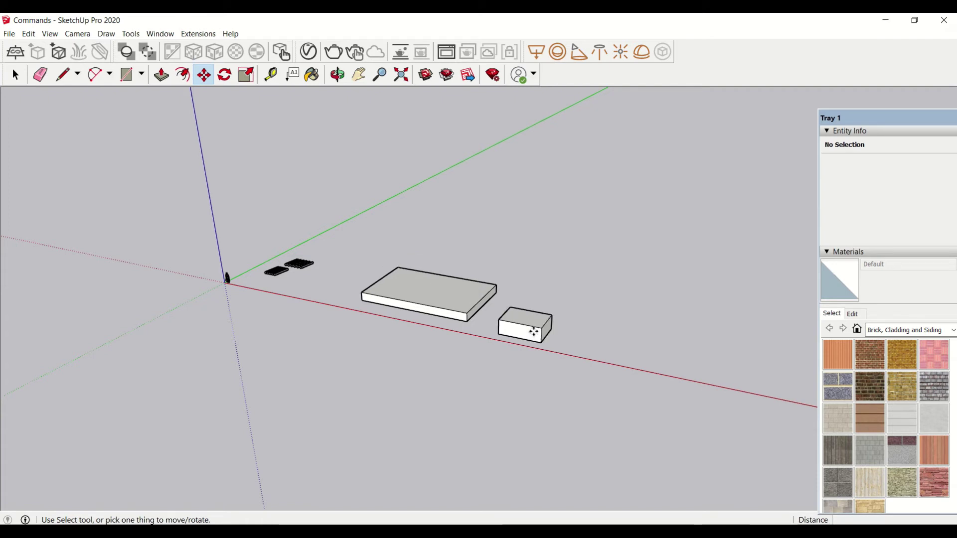
Move the small box by its hidden bottom rear corner onto the slab's top rear corner
middle_drag(543, 364, 523, 352)
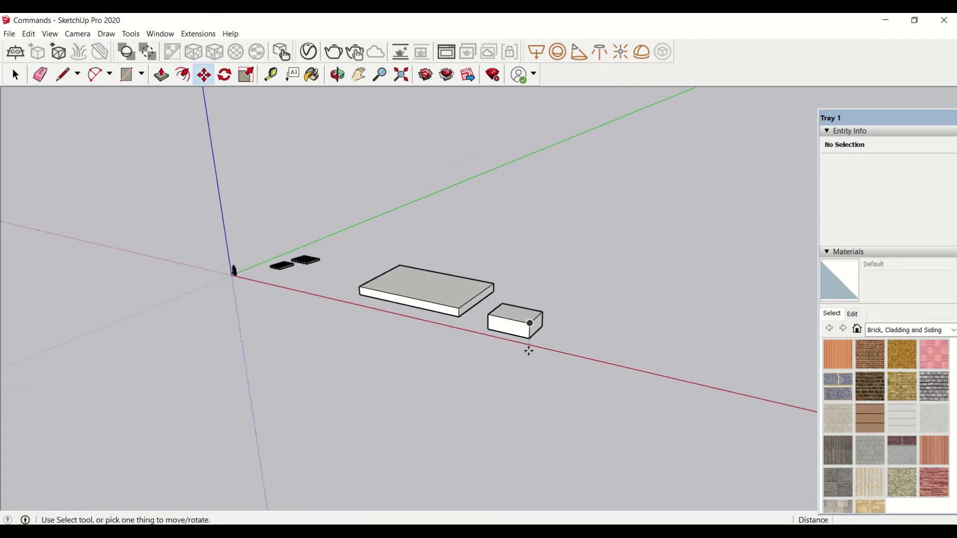
middle_drag(526, 362, 504, 336)
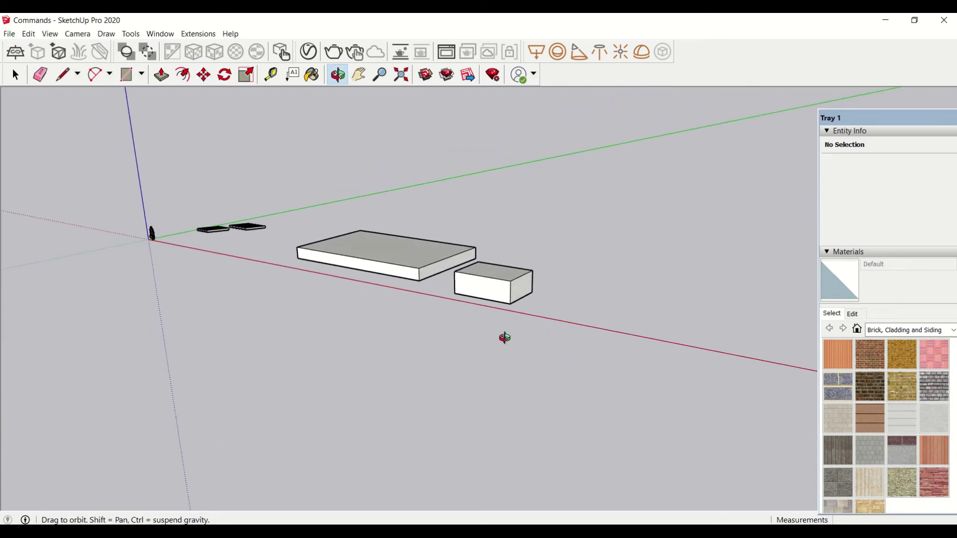
click(488, 290)
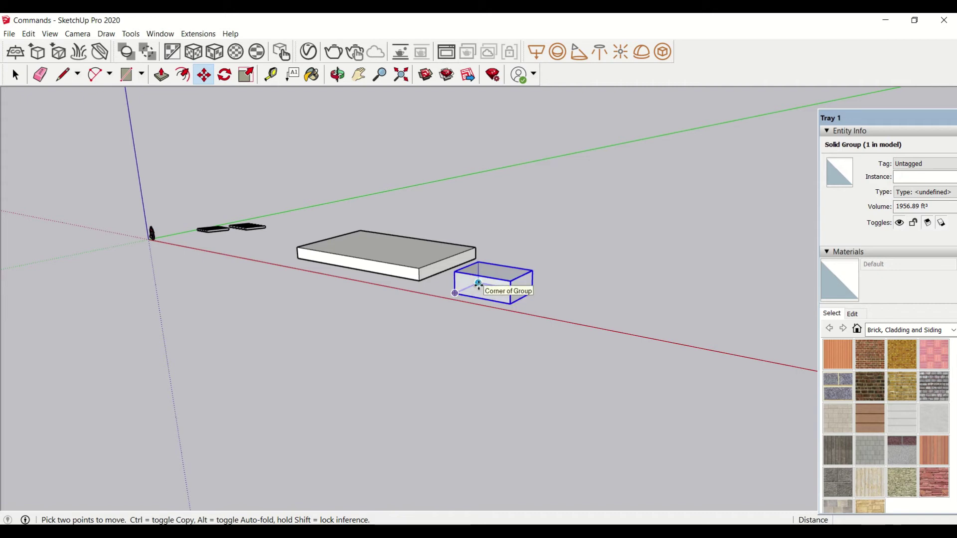
click(478, 284)
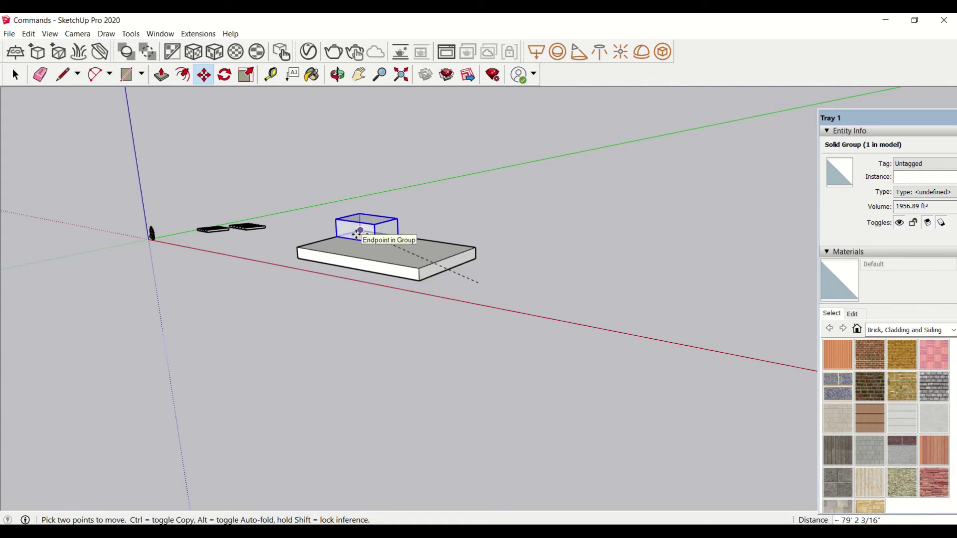
click(358, 232)
Return the small box from the slab to its former place on the ground beside it
middle_drag(352, 270, 339, 443)
middle_drag(322, 406, 371, 289)
key(m)
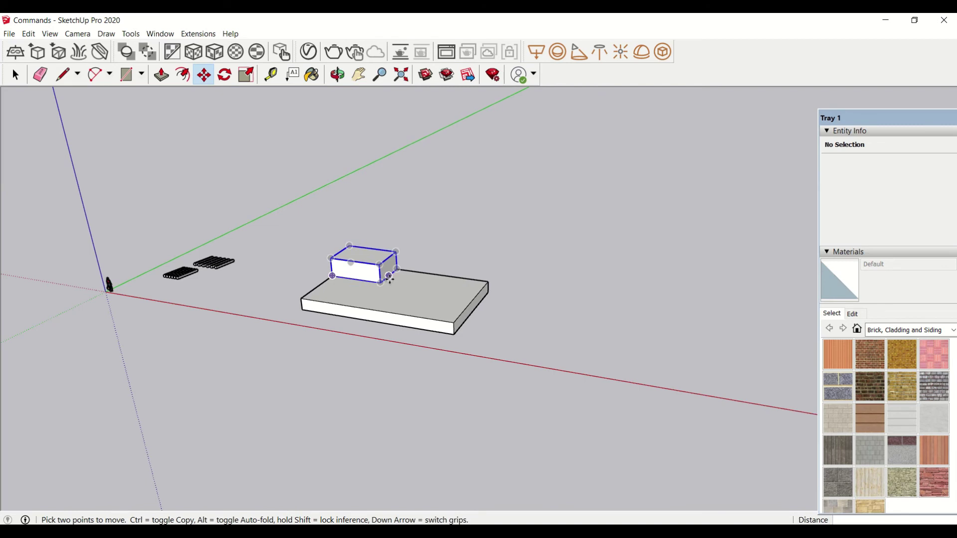
click(382, 283)
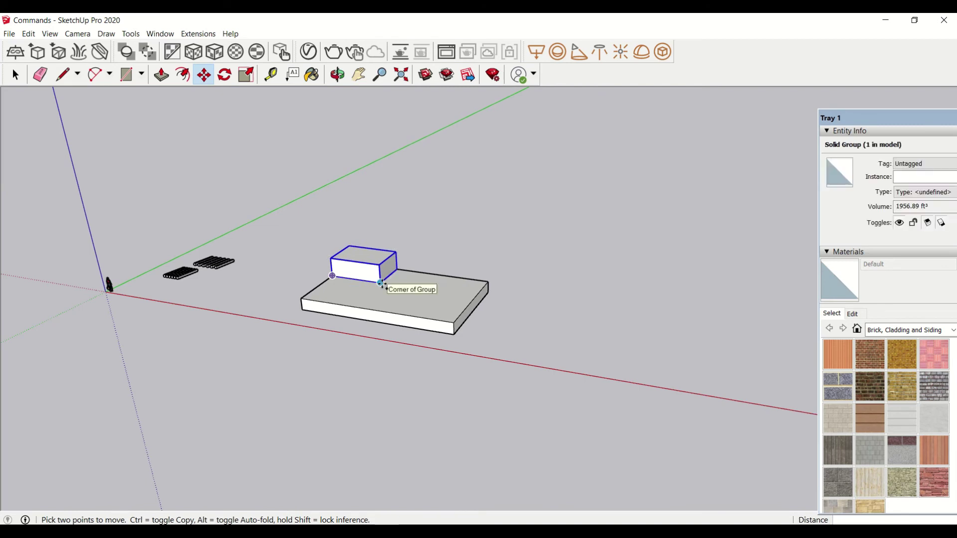
click(565, 361)
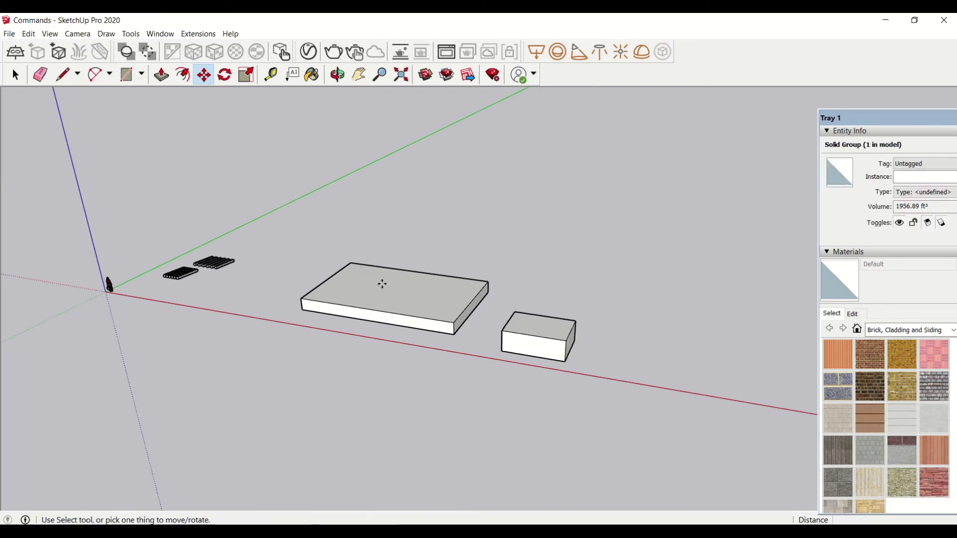
Try a blue-axis lock while moving the small box, and place its bottom front corner on the slab's matching top front corner
click(566, 362)
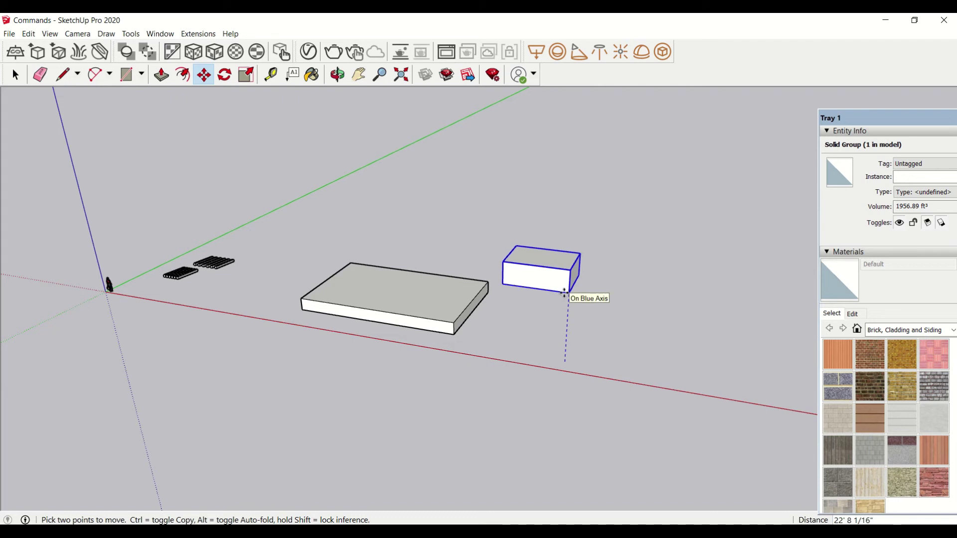
key(shift)
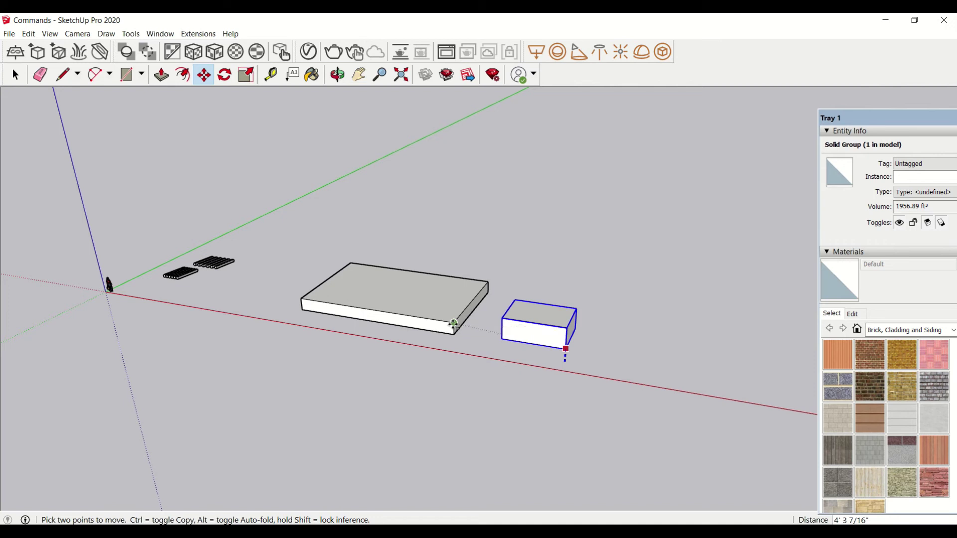
key(Up)
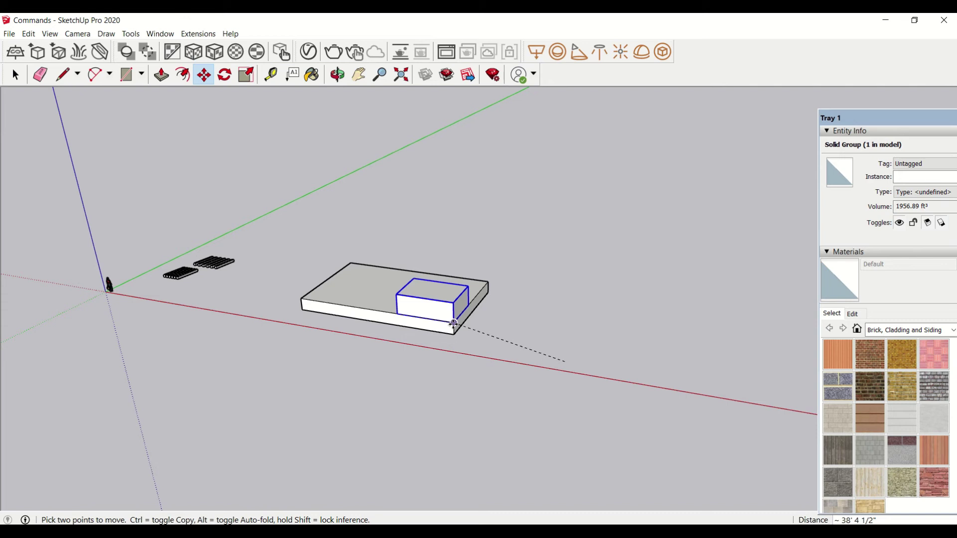
click(453, 323)
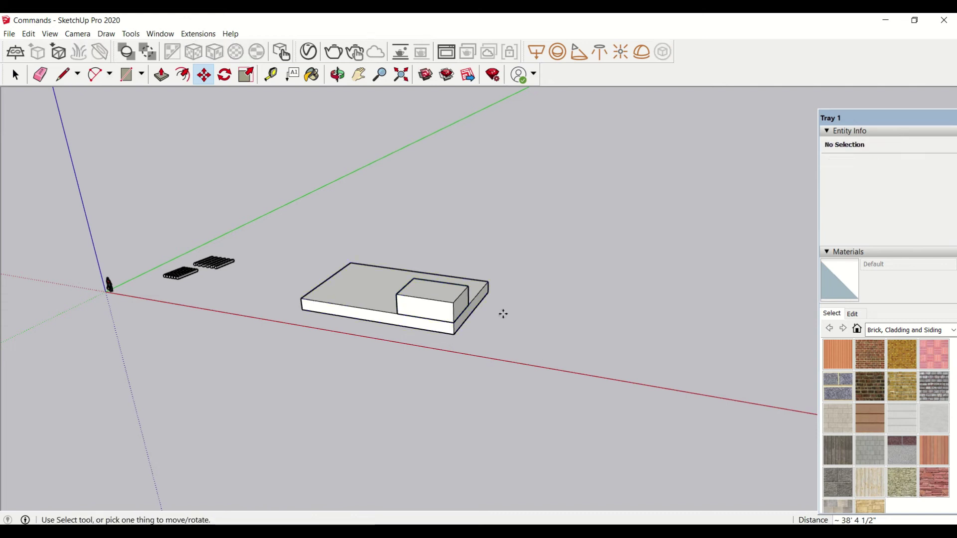
middle_drag(515, 327, 491, 359)
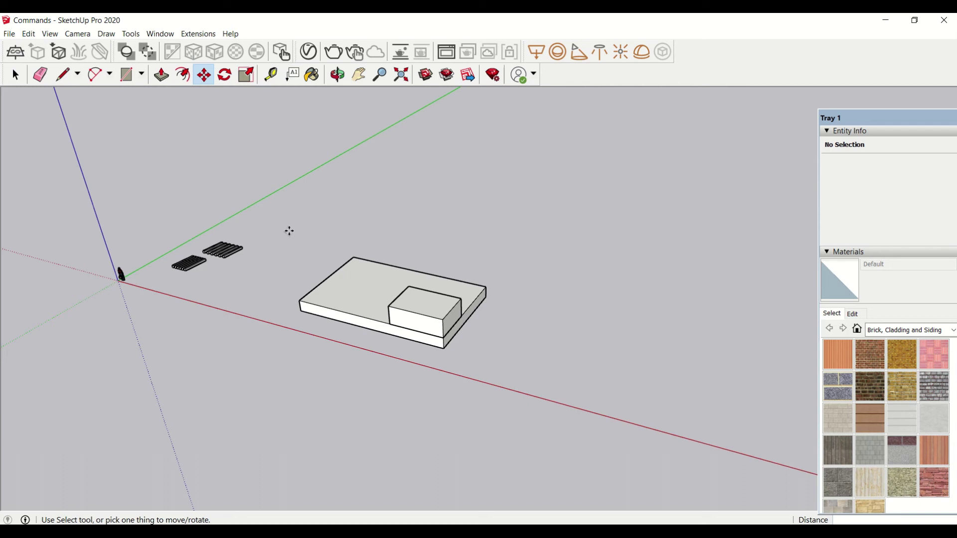
key(space)
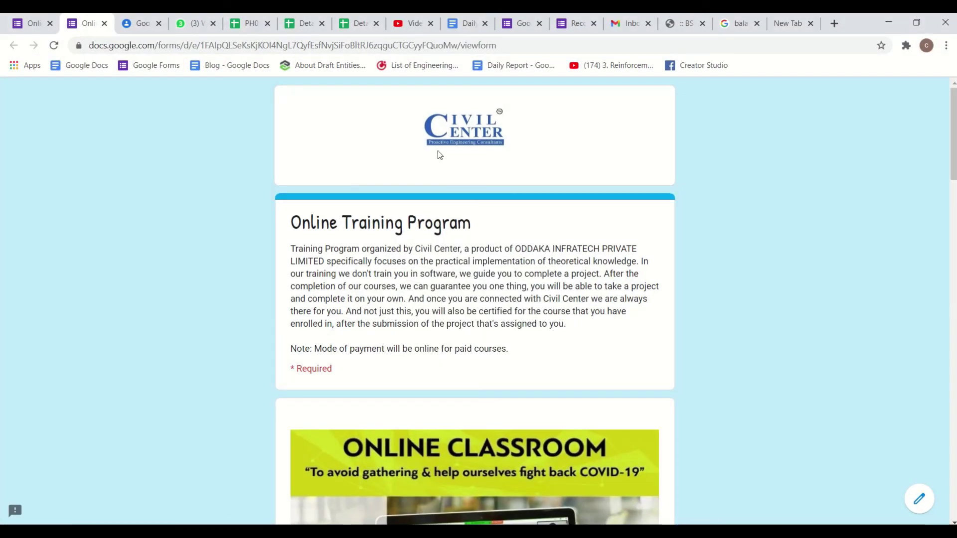
Review the Online Training Program form in the browser down to its Type of Trainees options
scroll(452, 245, down, 7)
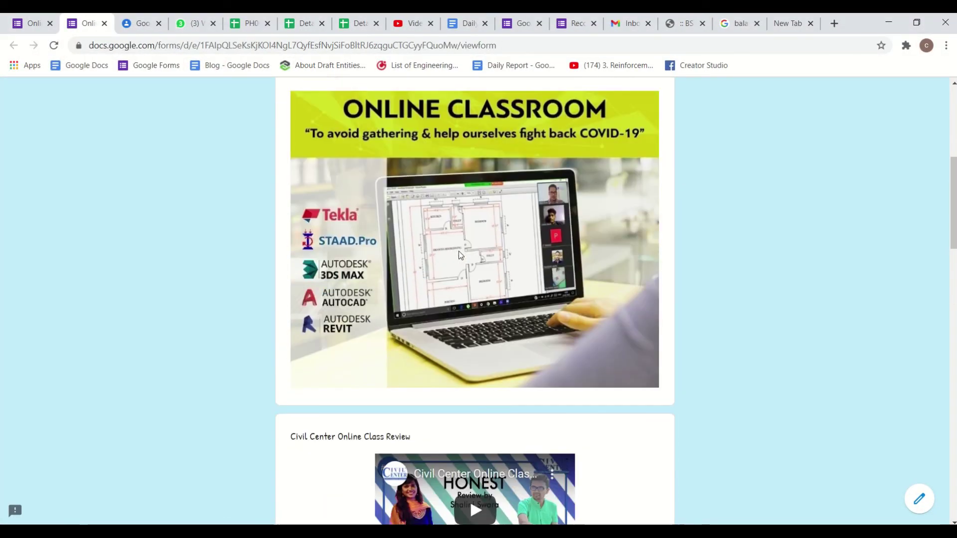
scroll(458, 257, down, 5)
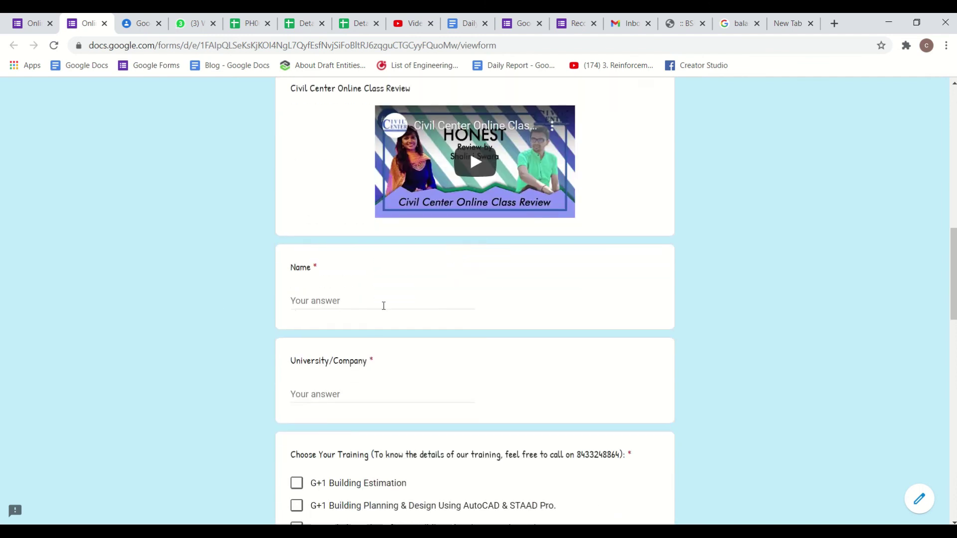
scroll(361, 411, down, 5)
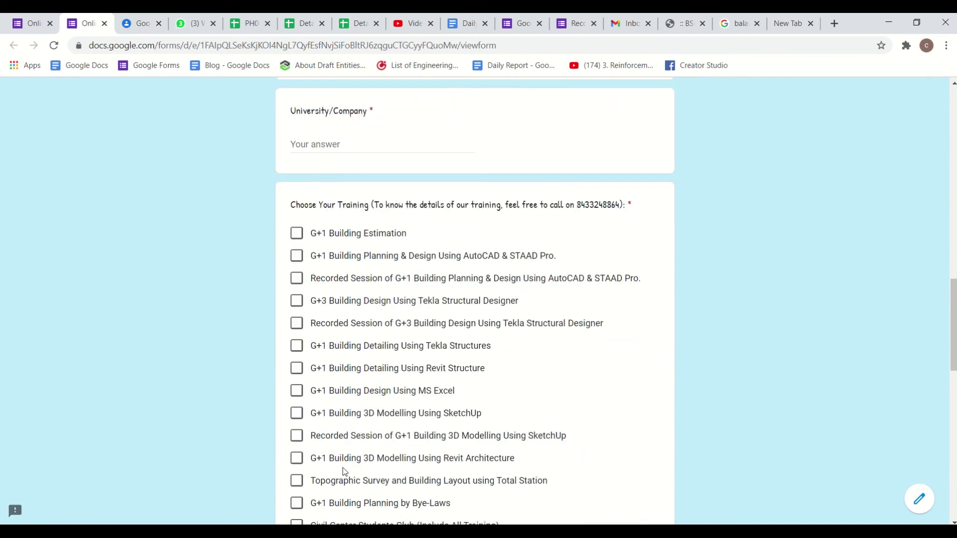
scroll(344, 473, down, 3)
scroll(376, 418, down, 4)
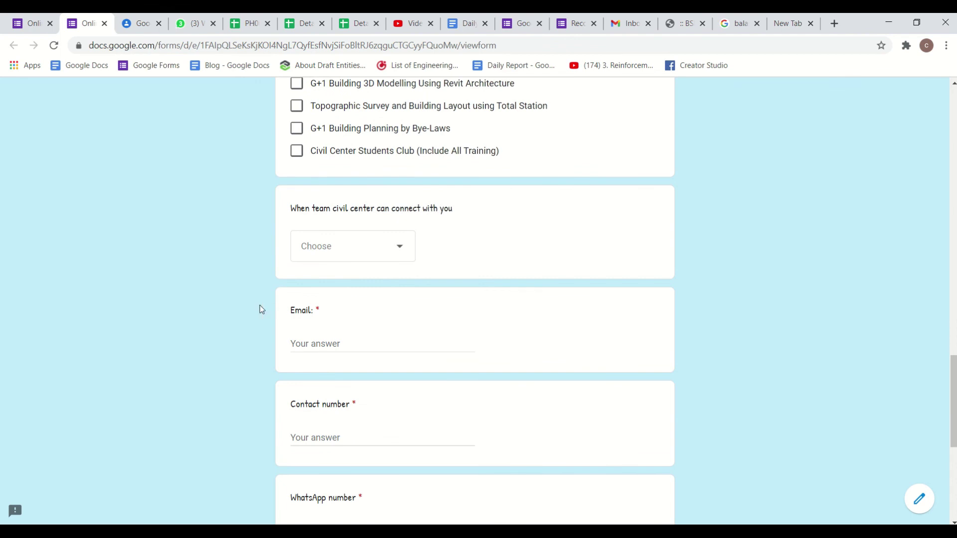
scroll(393, 382, down, 5)
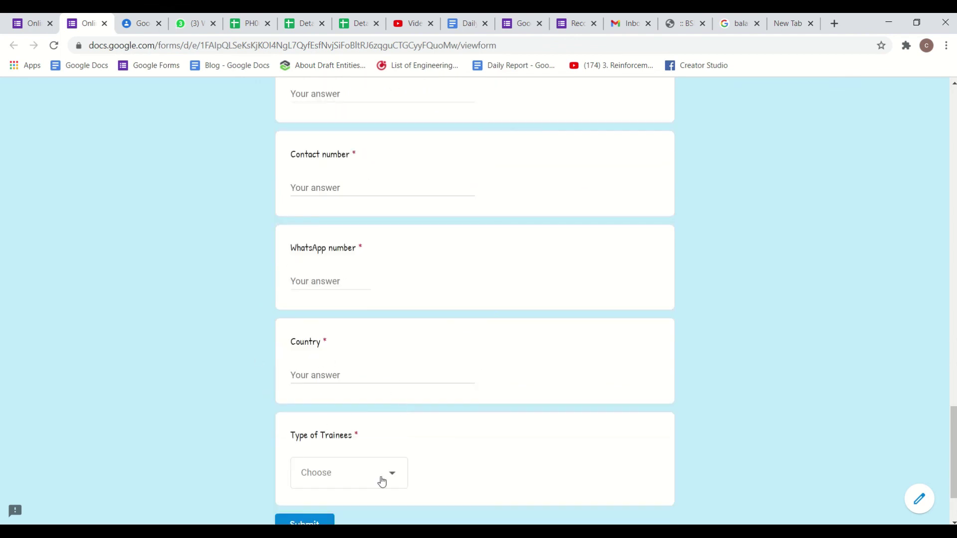
click(359, 483)
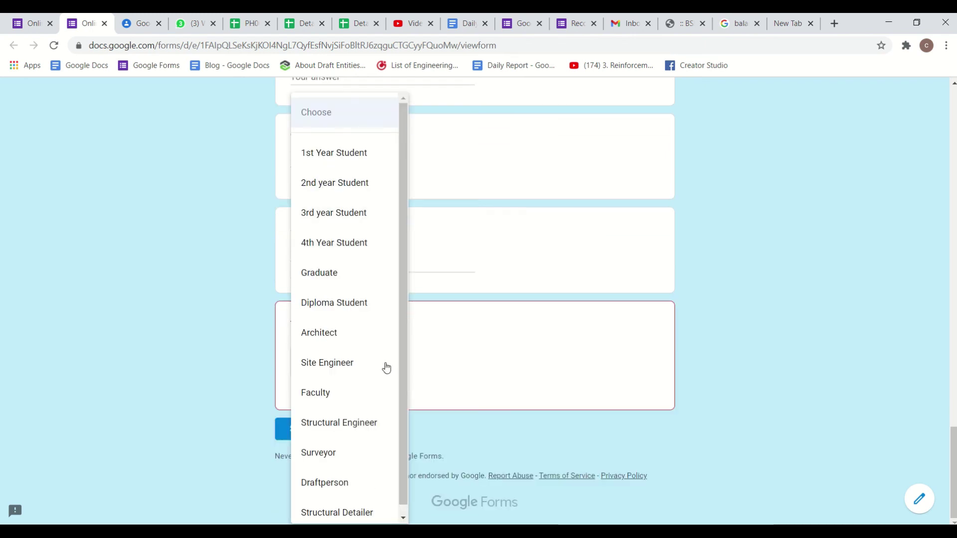
click(717, 375)
Highlight the live and recorded G+1 Building 3D Modelling Using SketchUp options in the training list, and clear the highlight
scroll(713, 373, up, 15)
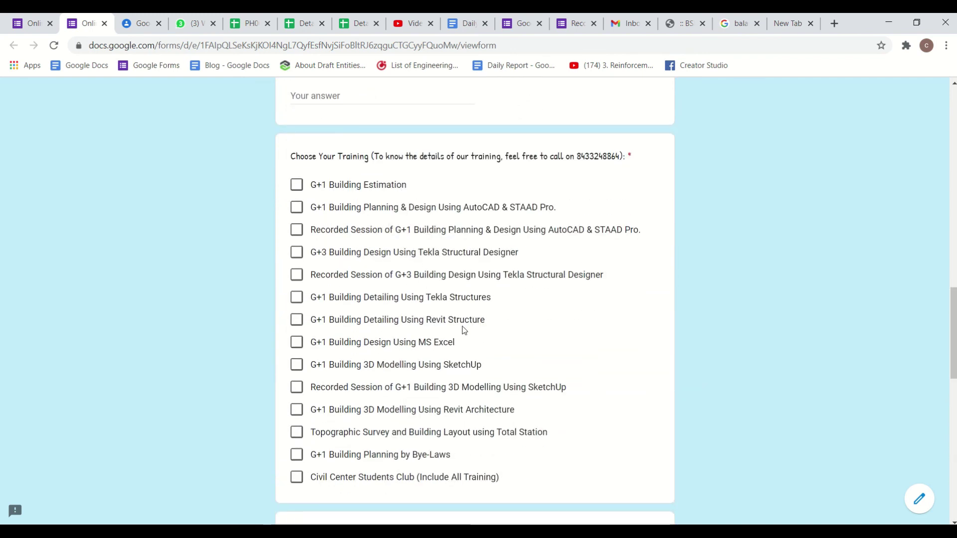
mouse_move(499, 368)
mouse_down()
mouse_move(356, 355)
mouse_move(315, 366)
mouse_up()
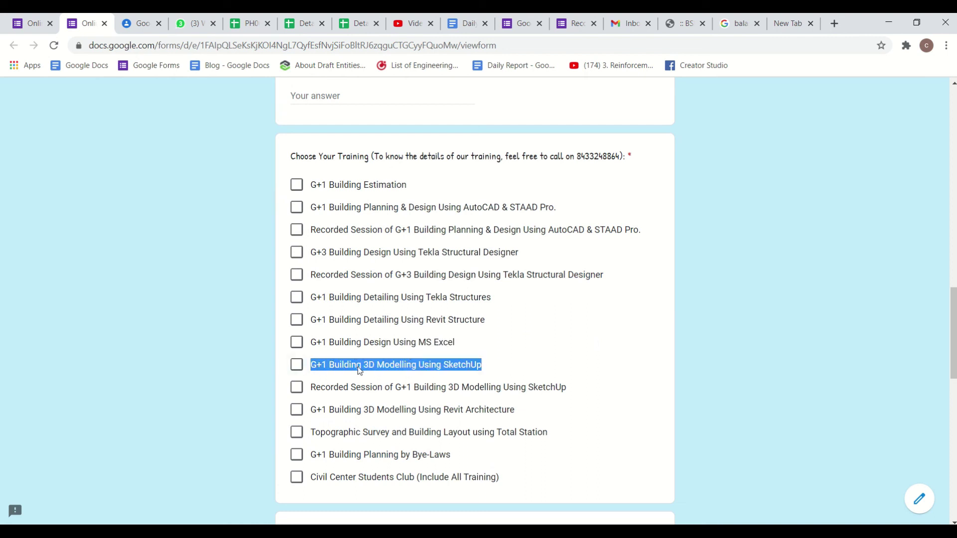
drag(573, 391, 308, 390)
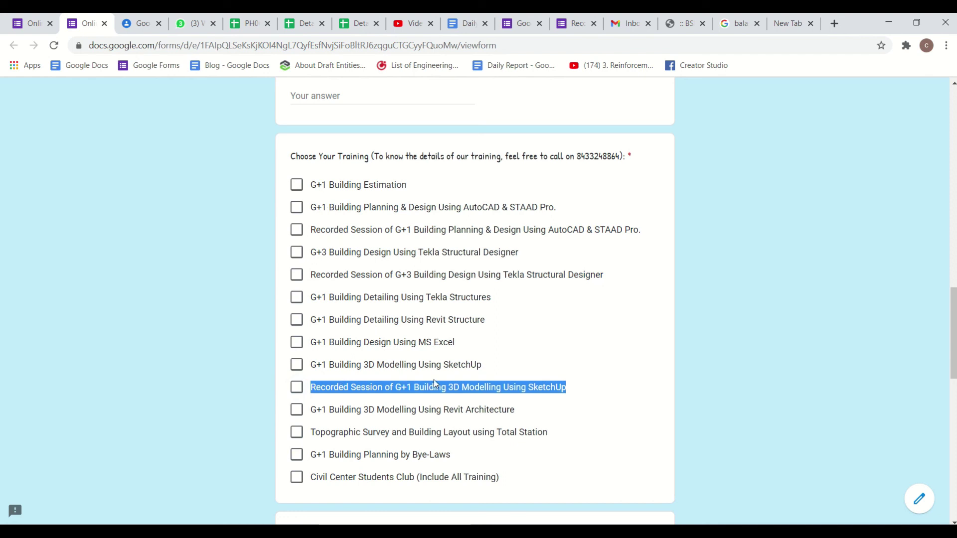
click(733, 265)
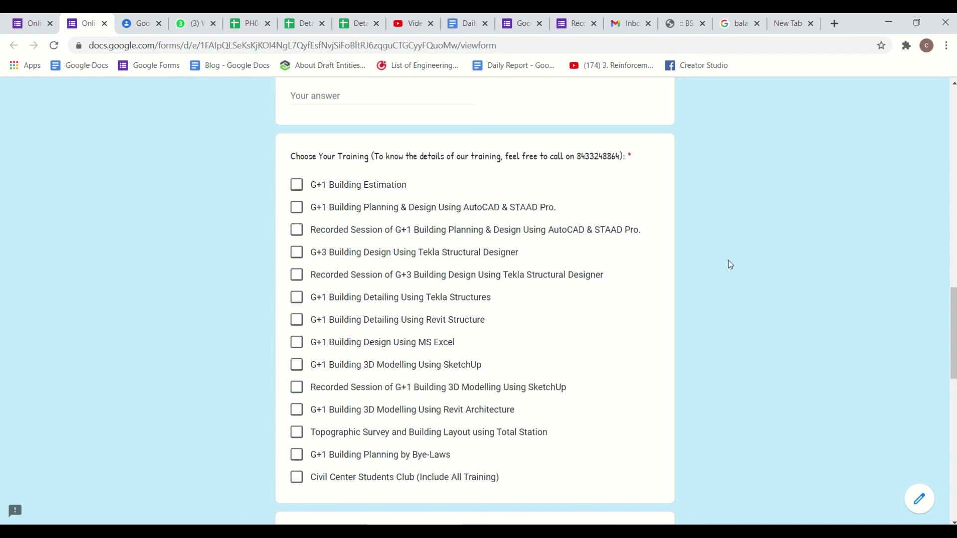